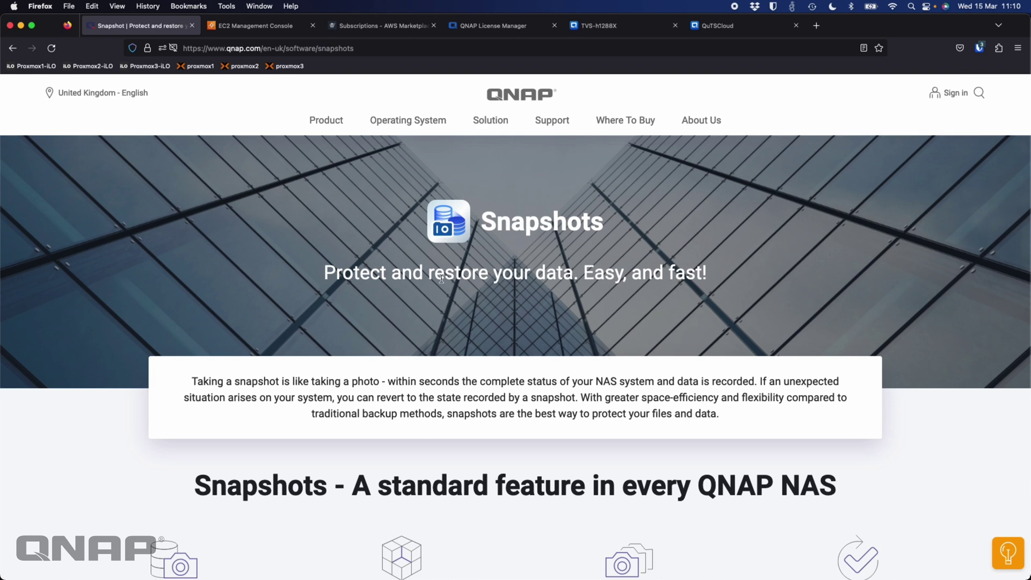
Scroll through the QNAP Snapshots overview, then bring up the EC2 console's running t3.small instance.
scroll(554, 318, down, 5)
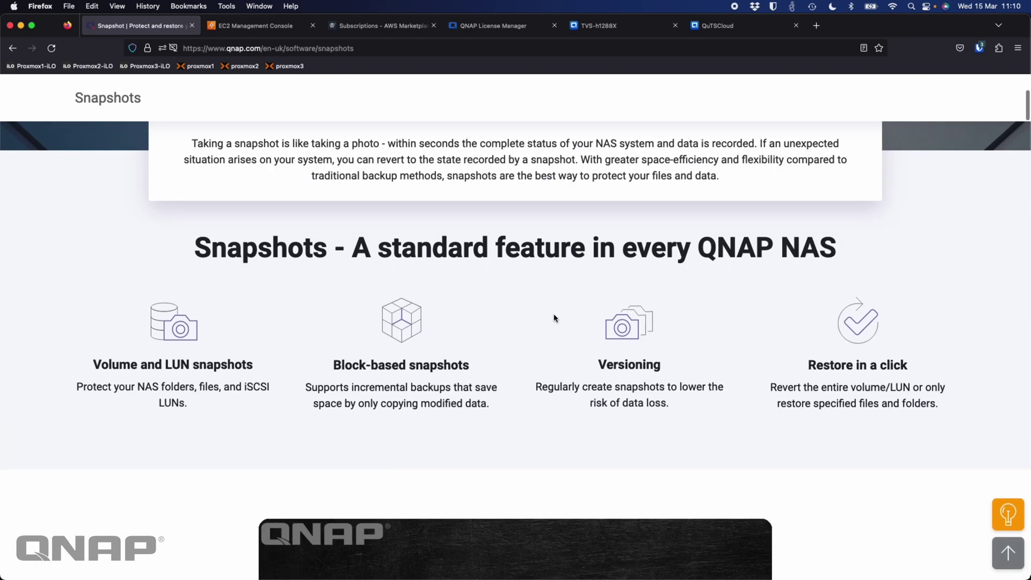
scroll(555, 318, up, 1)
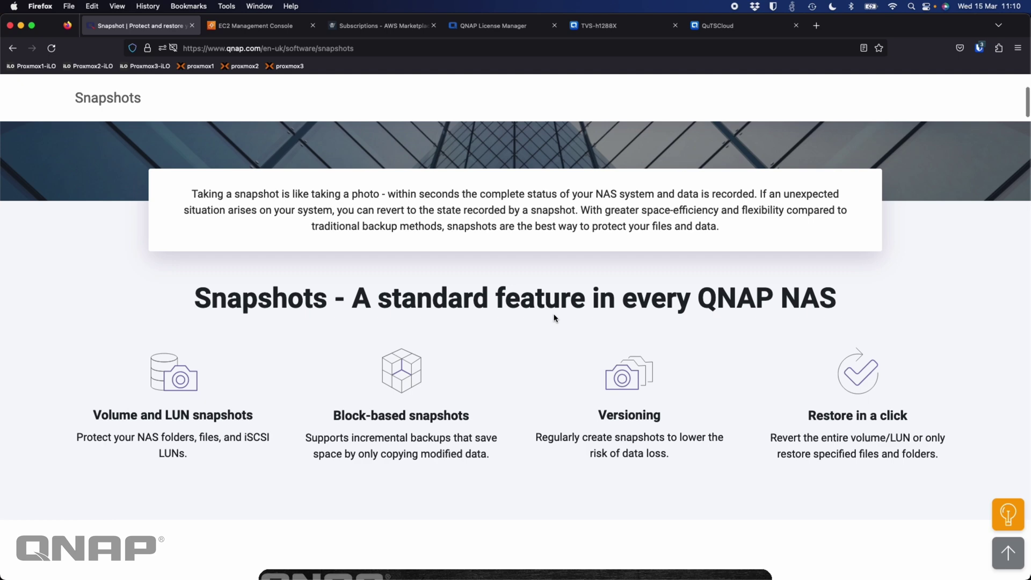
scroll(555, 318, up, 3)
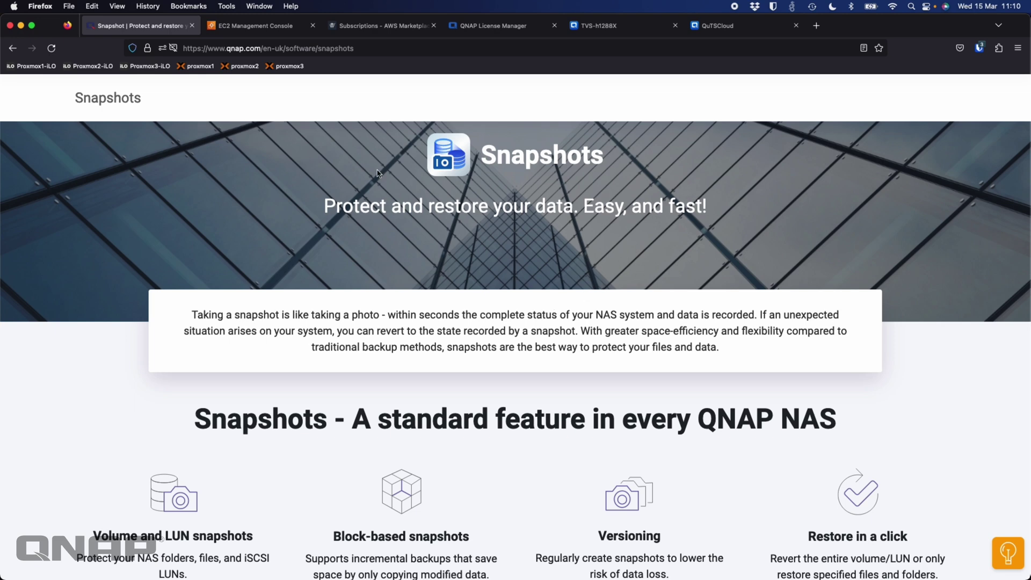
click(259, 29)
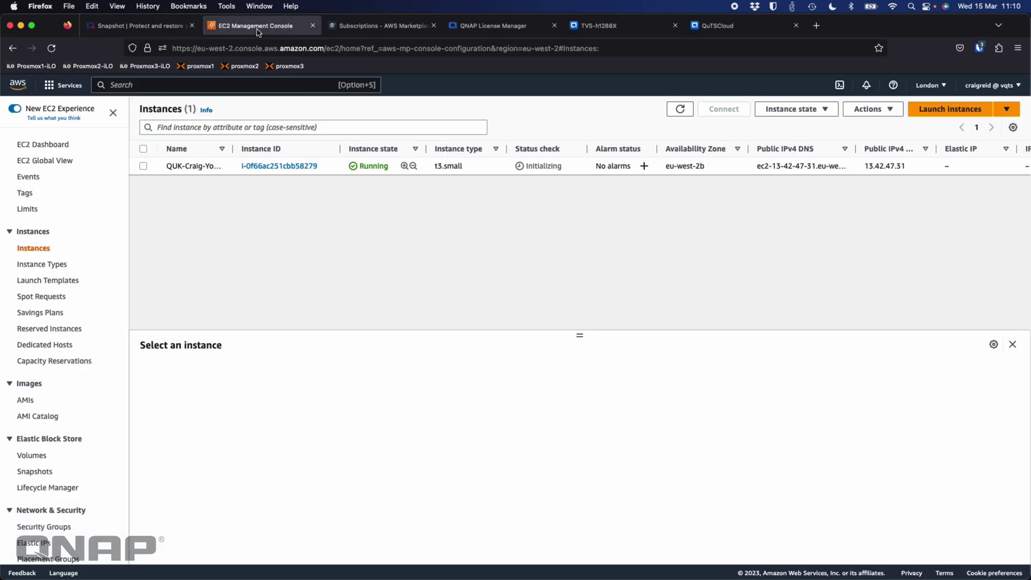
Inspect the running QuTScloud instance's details, then list its 200 GiB and 48 GiB gp3 volumes.
click(143, 166)
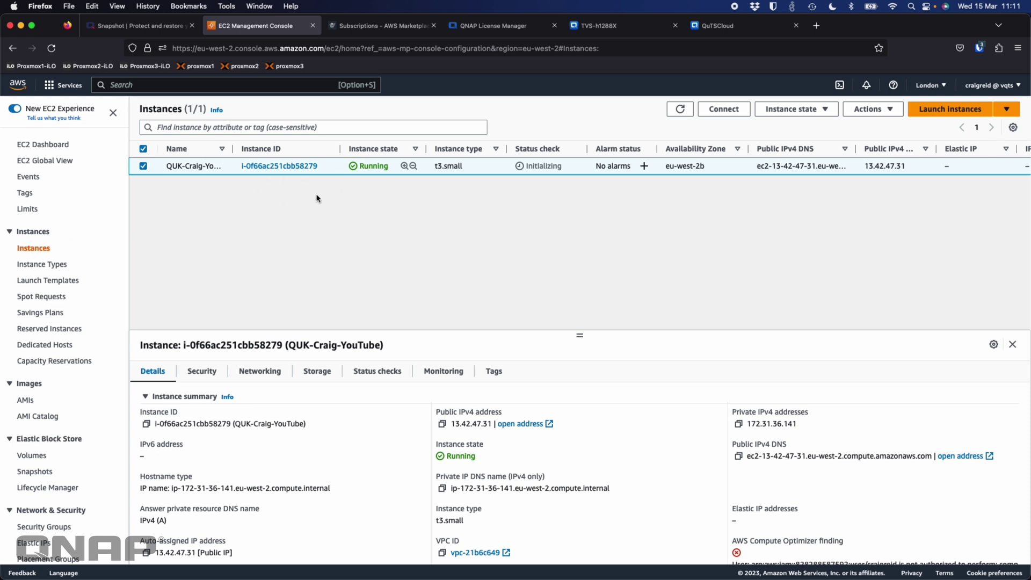
click(33, 457)
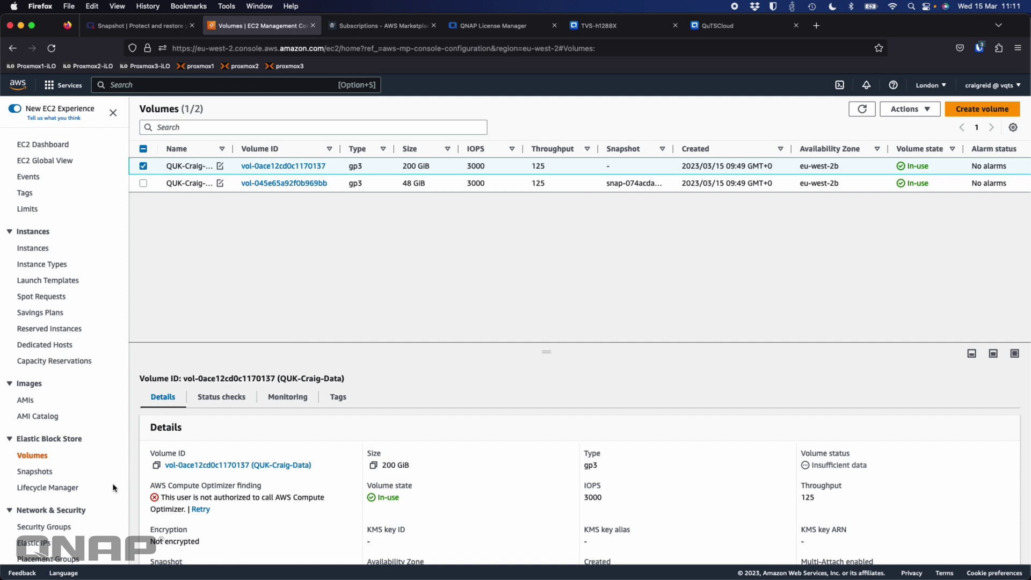
Check the QuTScloud security group's inbound rules, then go to QuTScloud's V_DataVol4 Snapshot Vault.
click(59, 528)
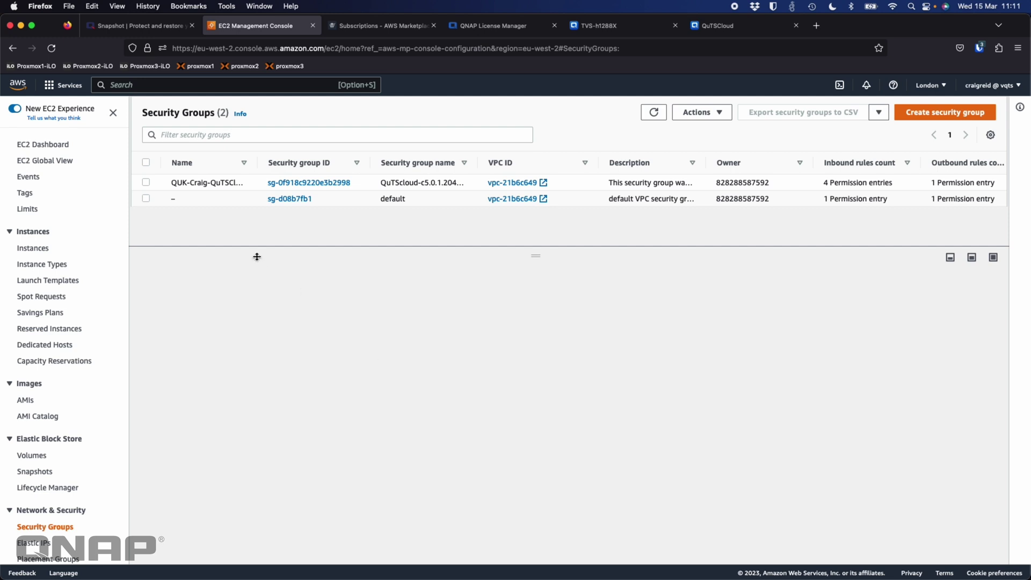
click(146, 182)
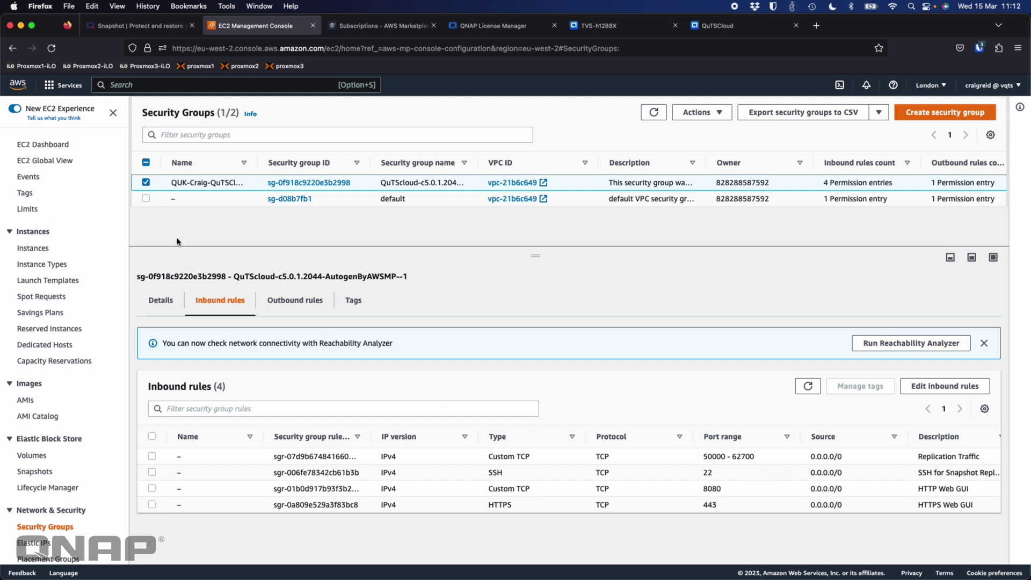
click(48, 248)
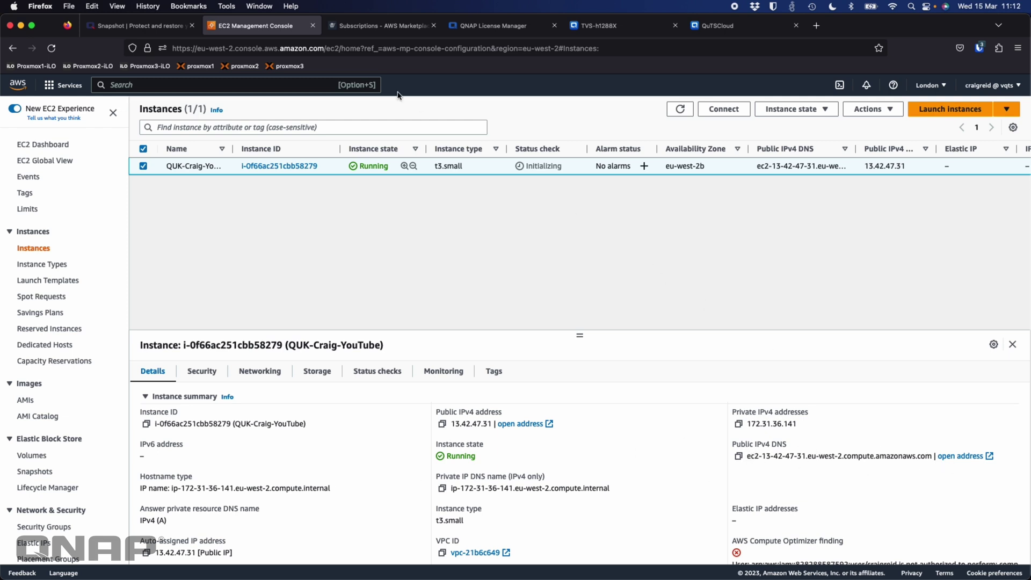
click(708, 26)
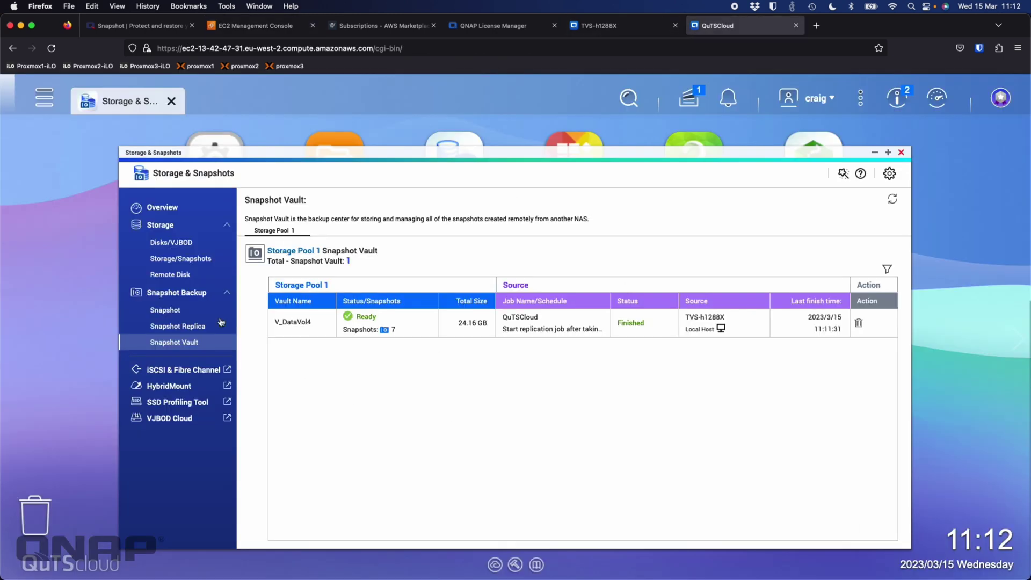
Review QuTScloud's storage overview, Disk 1 capacity and the 24.16 GB V_DataVol4 vault, then go to the TVS-h1288X.
click(155, 209)
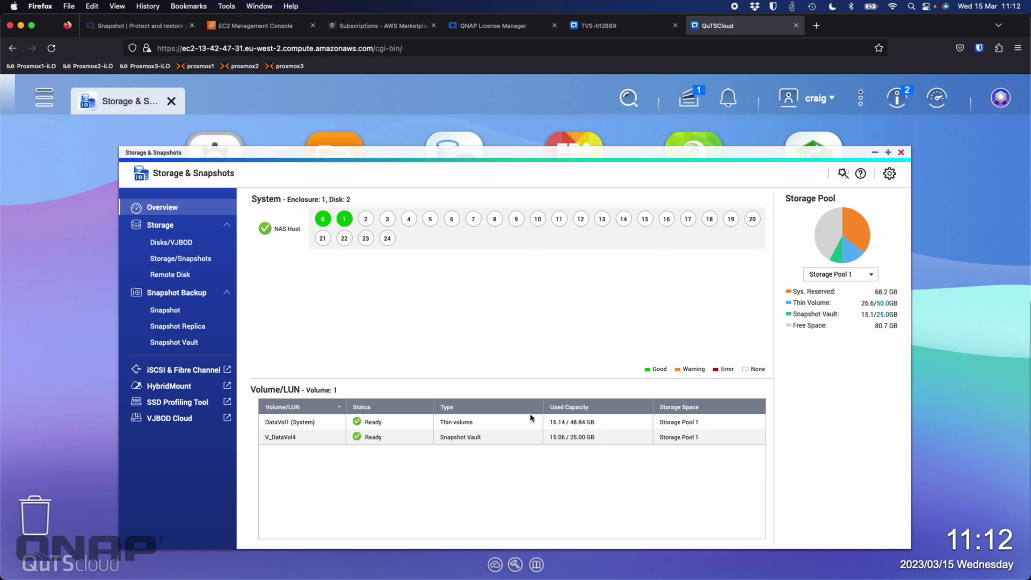
click(183, 242)
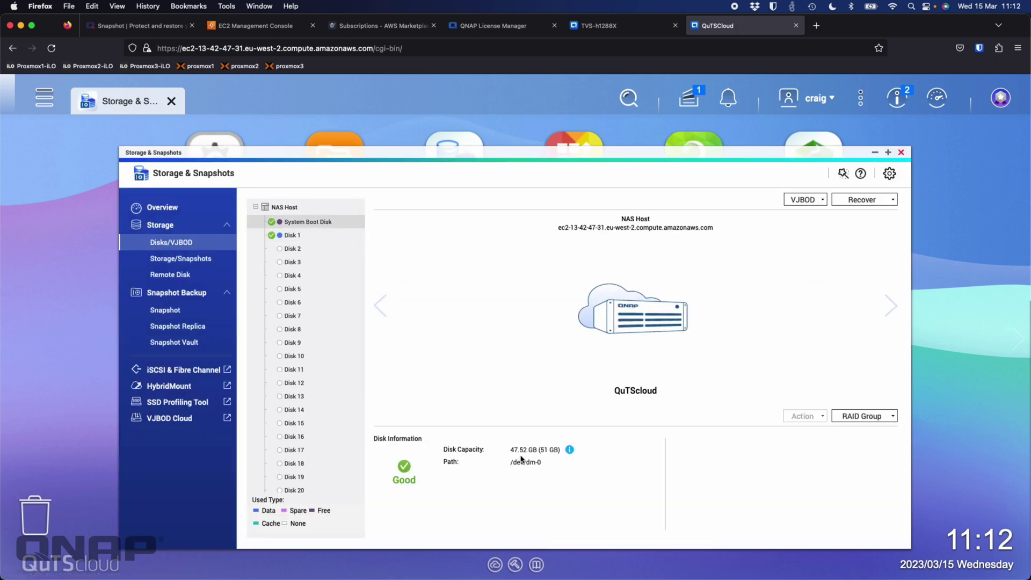
click(293, 235)
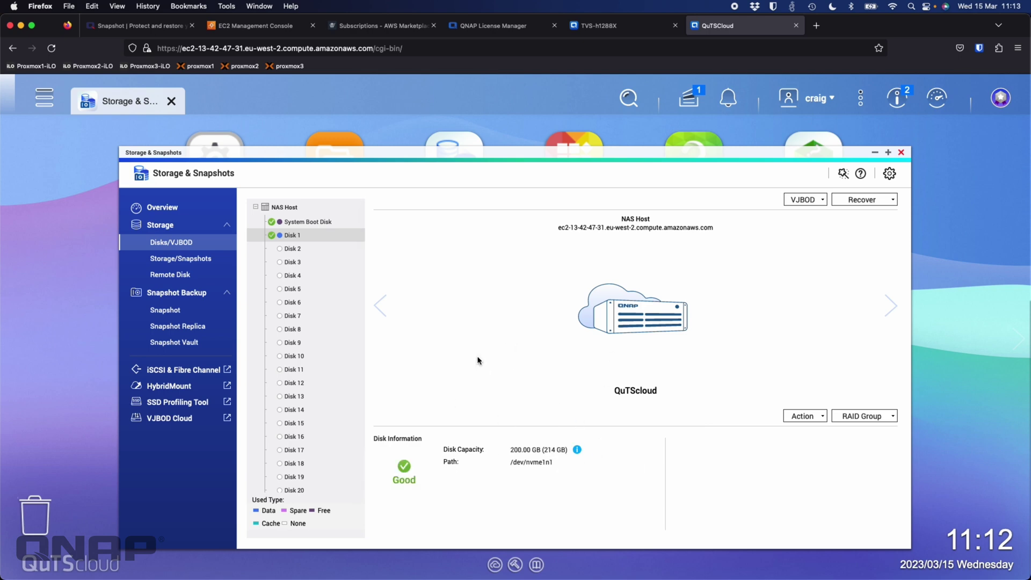
click(199, 259)
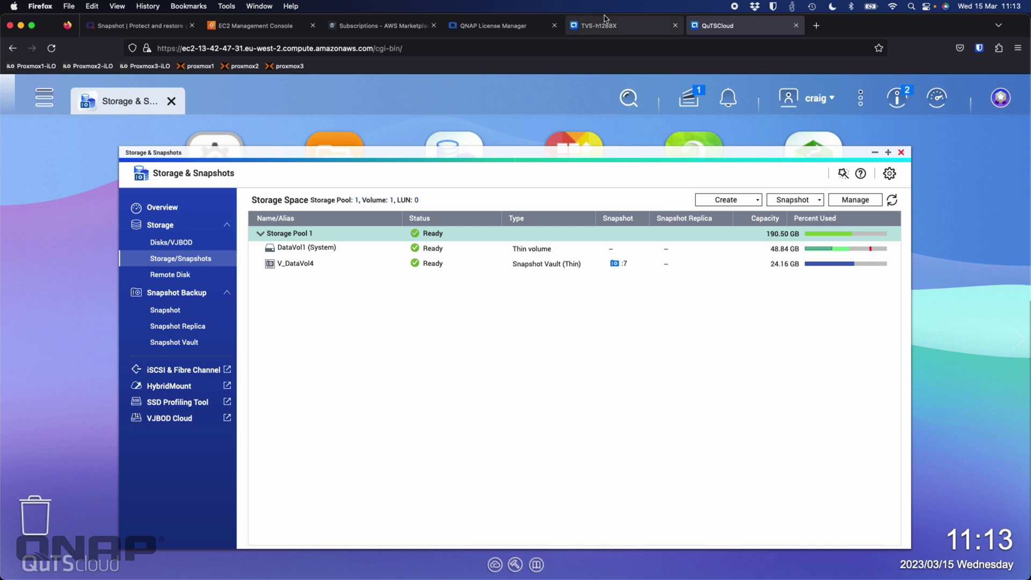
click(612, 25)
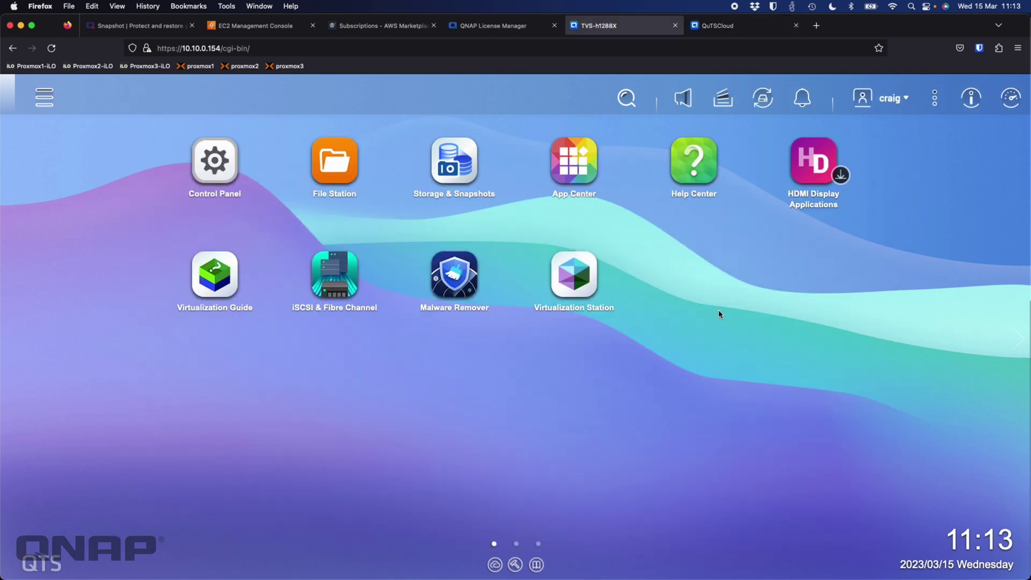
Confirm all four virtual machines in Virtualization Station are powered off, then return to EC2 instances.
click(584, 276)
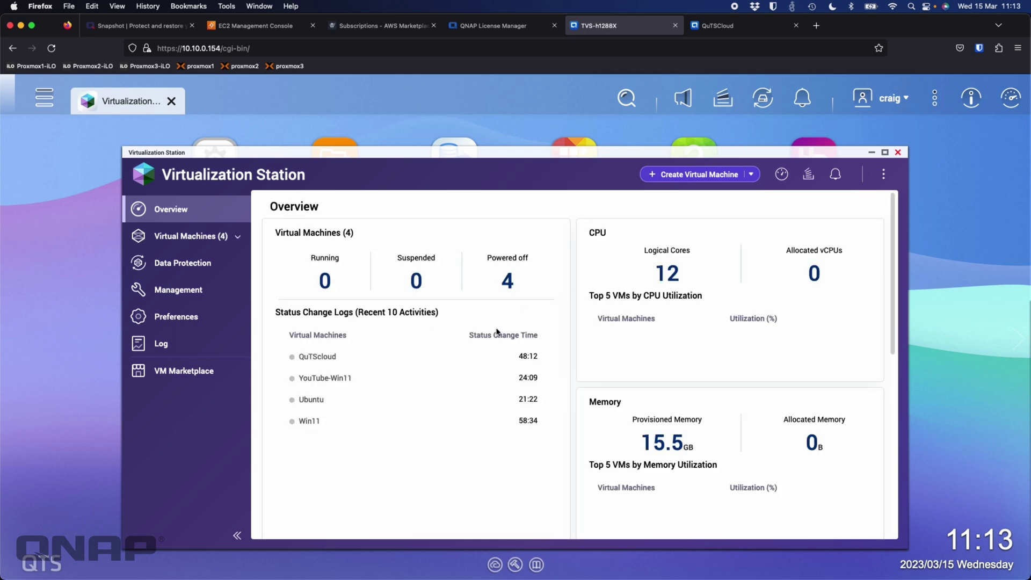
click(202, 247)
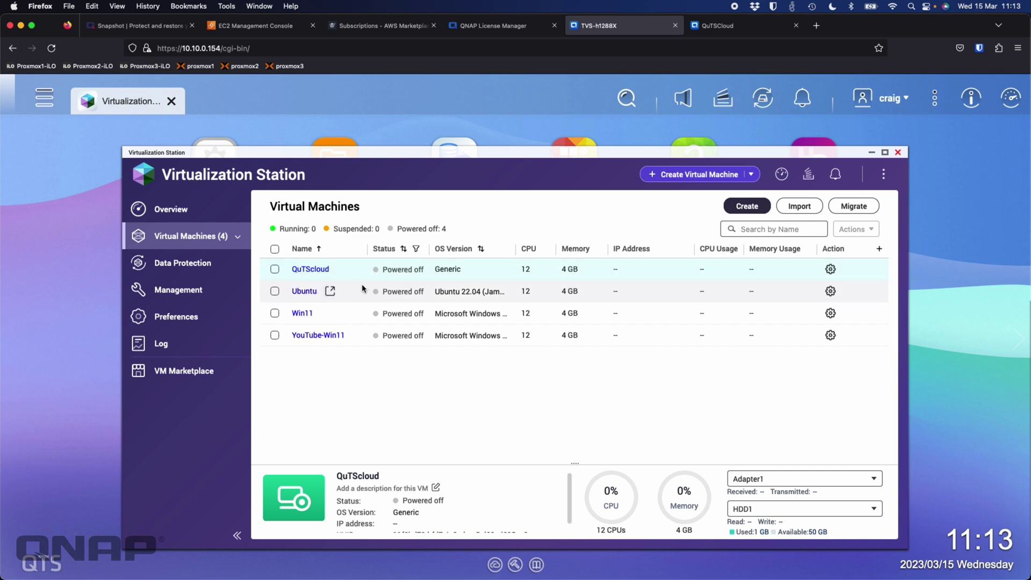
click(900, 153)
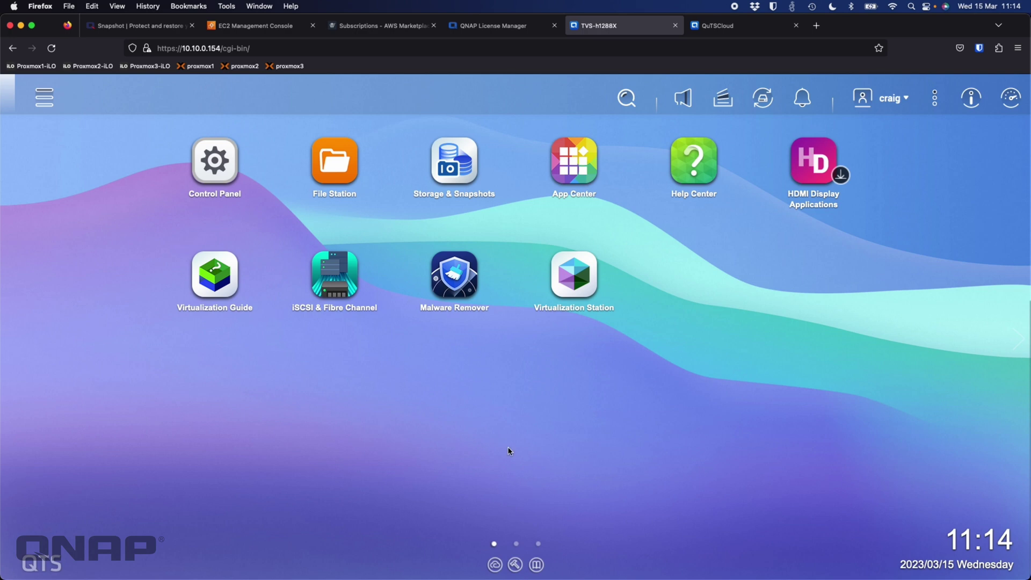
click(253, 26)
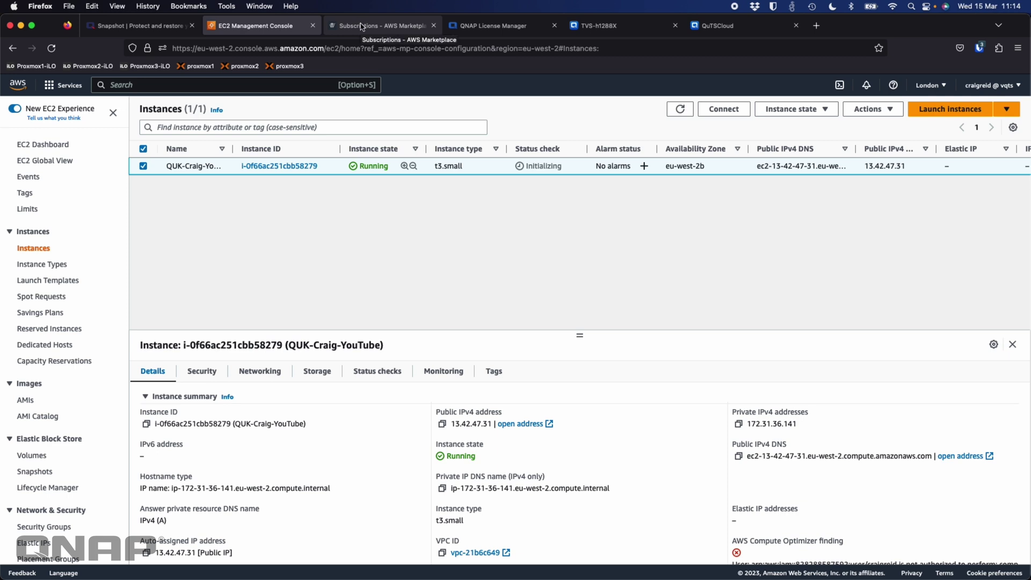
Preview the QuTScloud new-instance settings and region list, then view the QNAP License Manager licences.
click(362, 27)
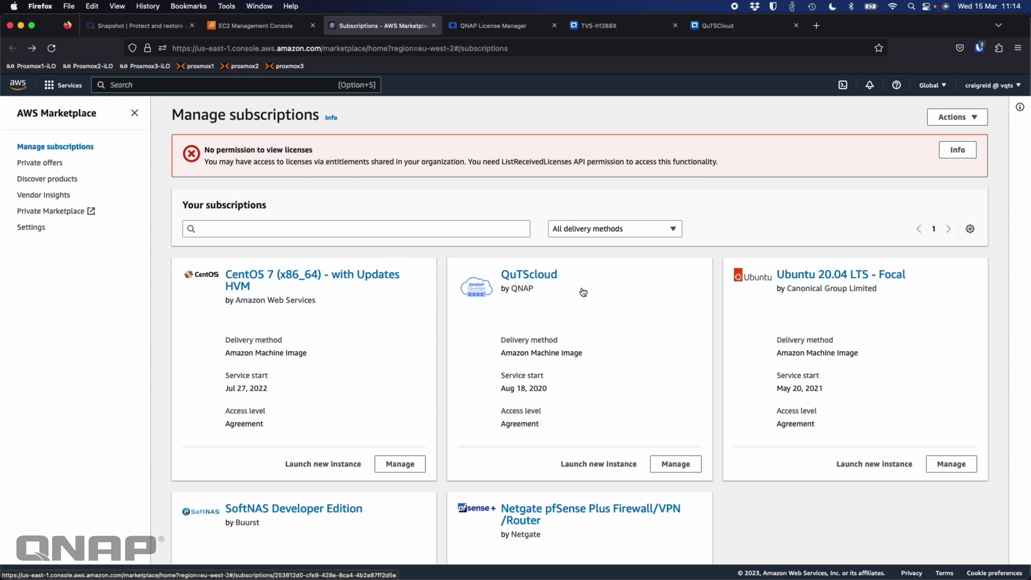
click(603, 465)
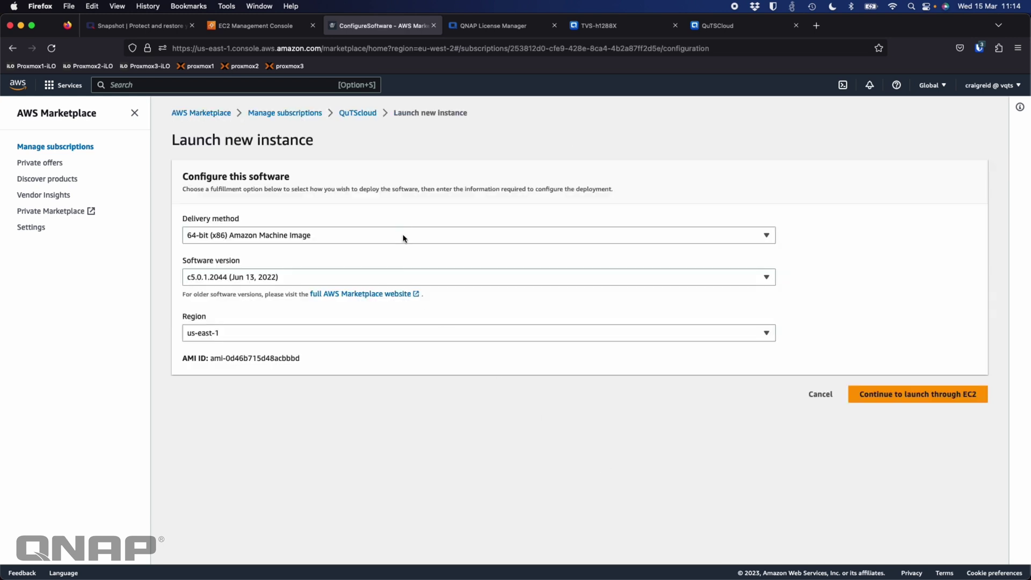
click(390, 332)
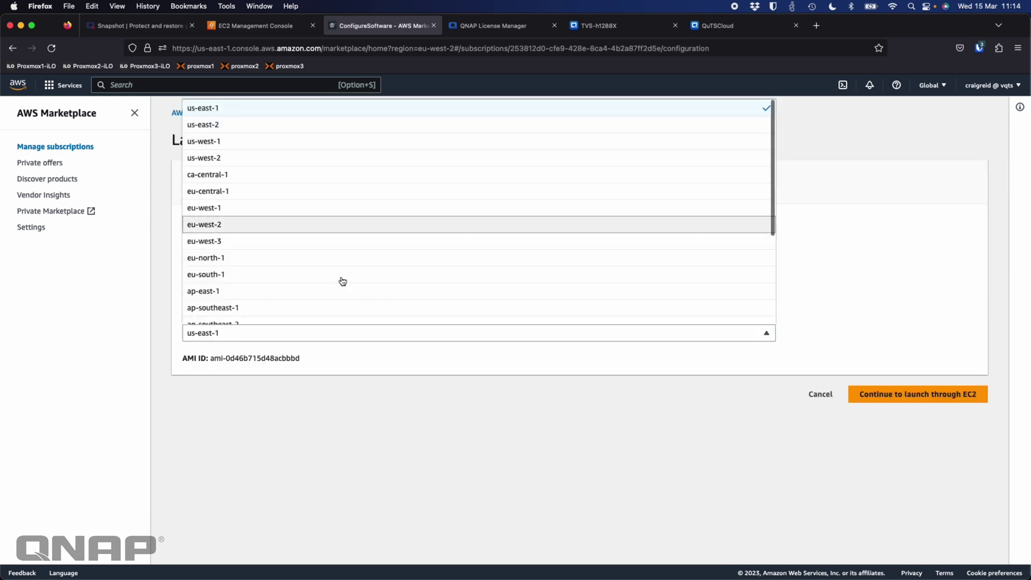
click(348, 472)
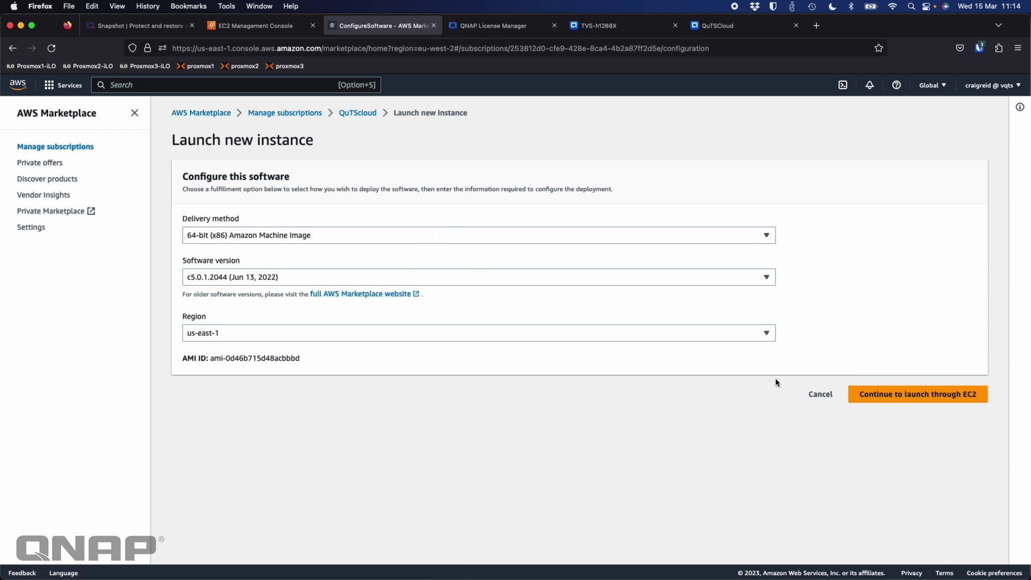
click(487, 29)
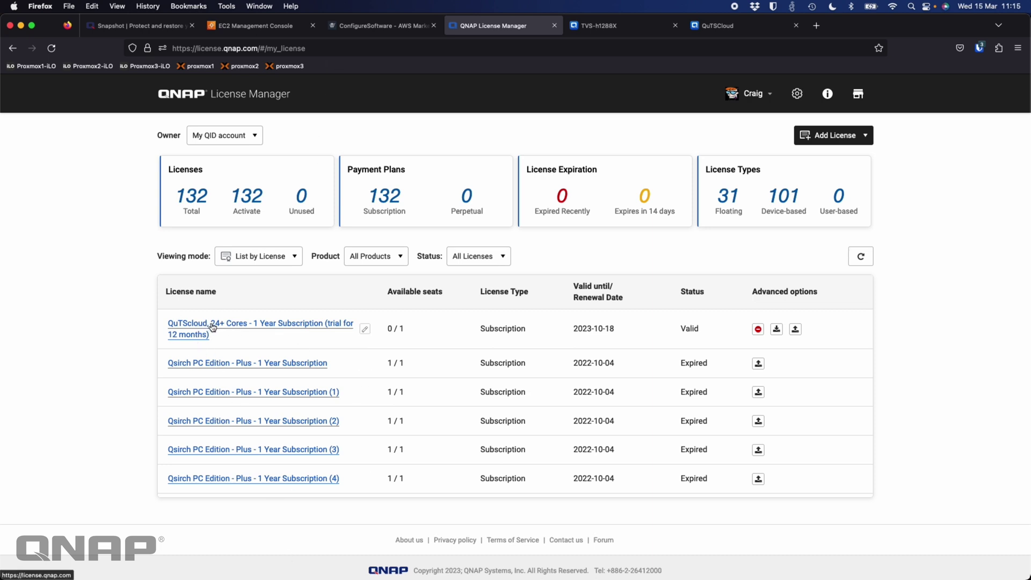
Verify the QuTScloud 24+ Cores licence's activation, then open Storage & Snapshots on the TVS-h1288X.
click(397, 260)
click(376, 299)
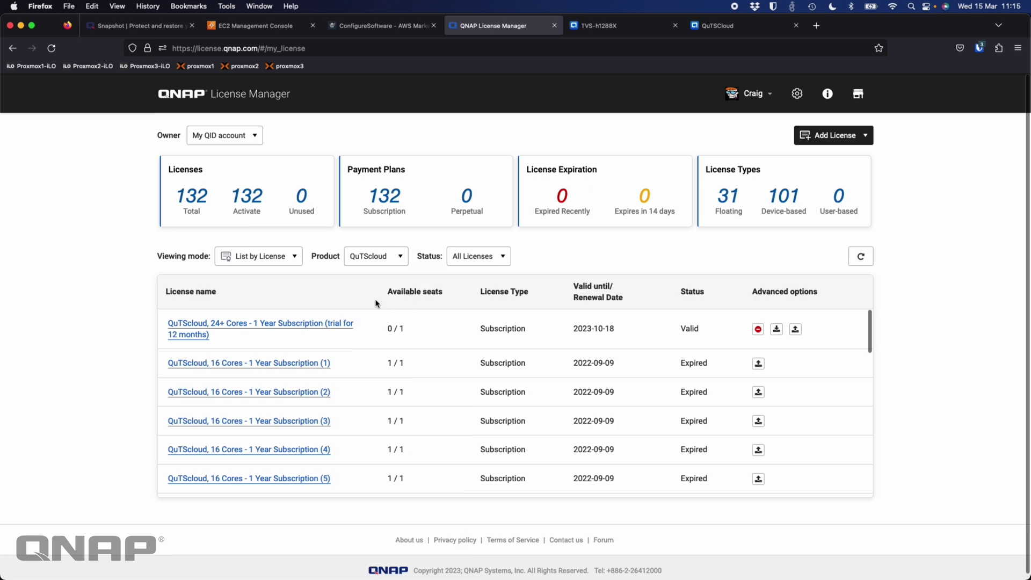
click(256, 328)
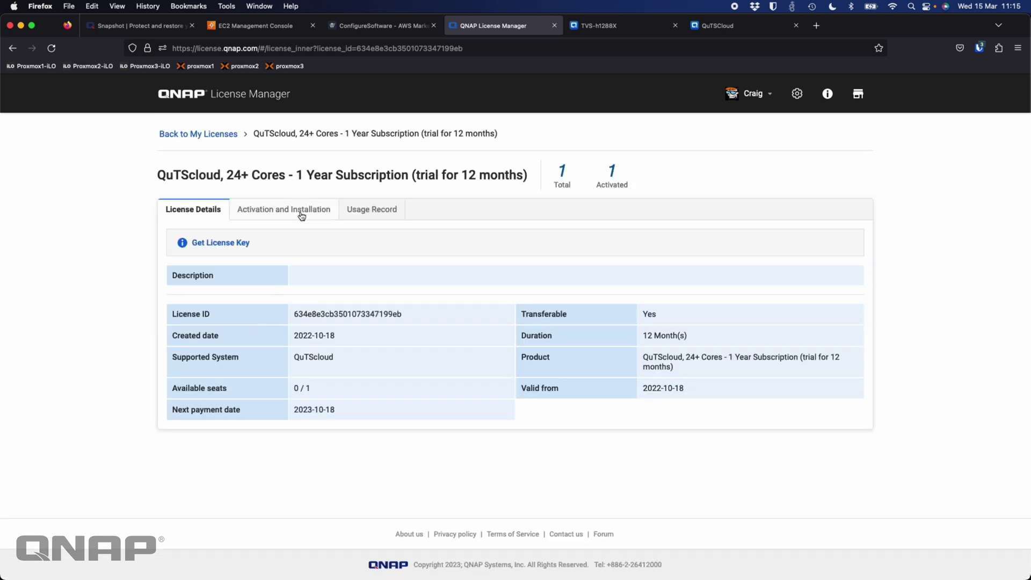
click(299, 212)
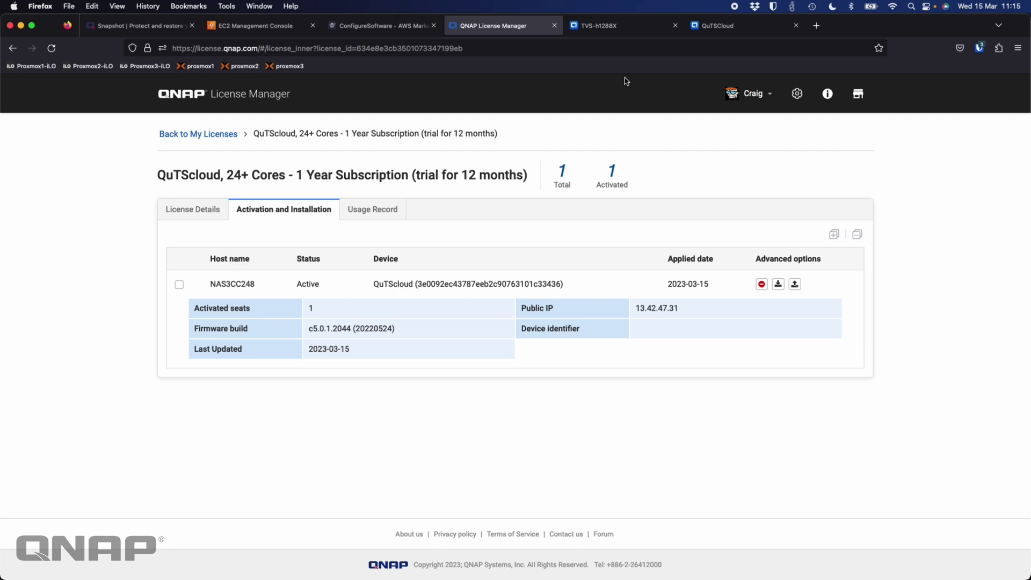
click(601, 28)
click(449, 153)
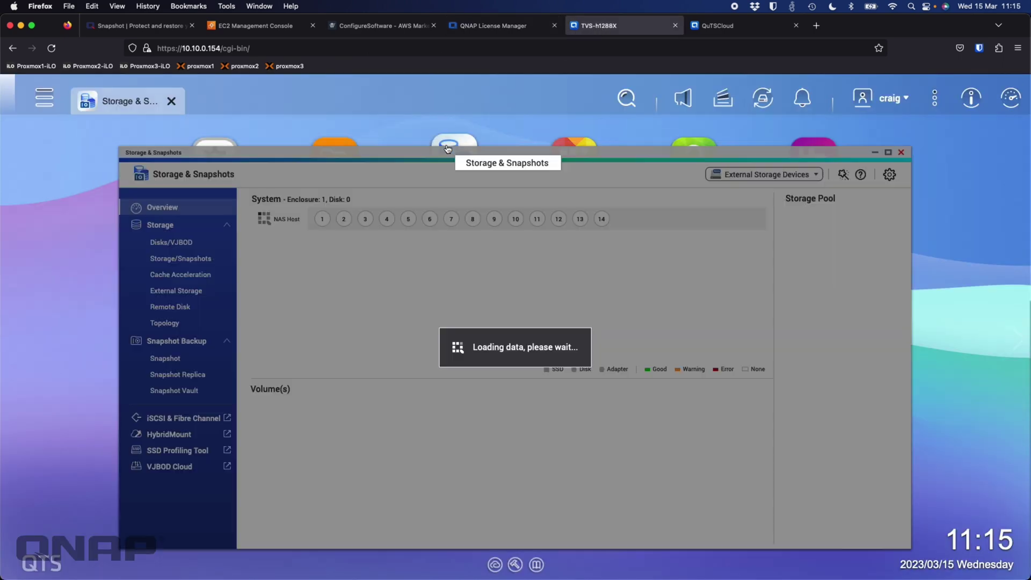
Maximize Storage & Snapshots, expand Storage Pool 2, and bring up DataVol4's context menu.
click(888, 152)
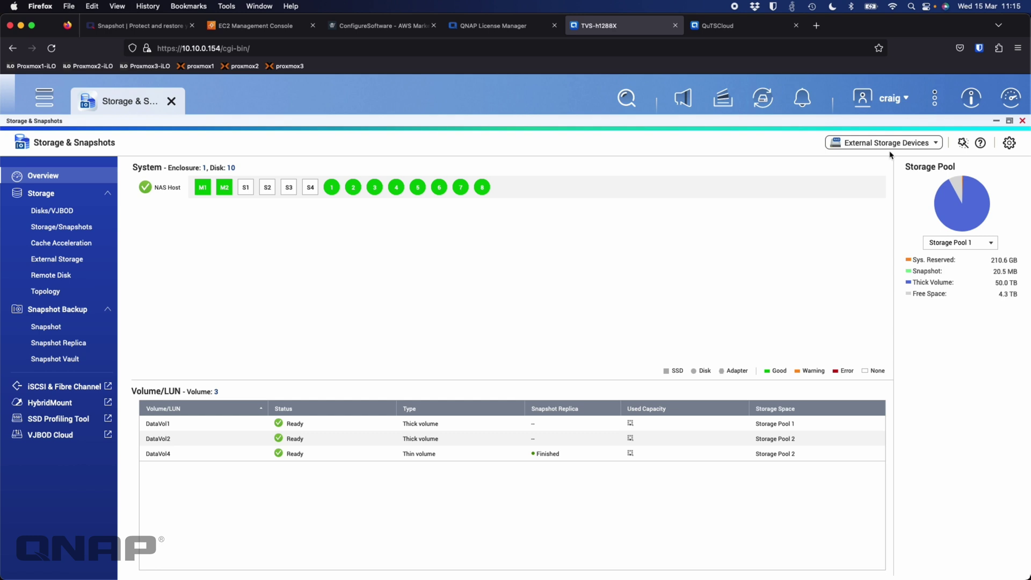
click(61, 227)
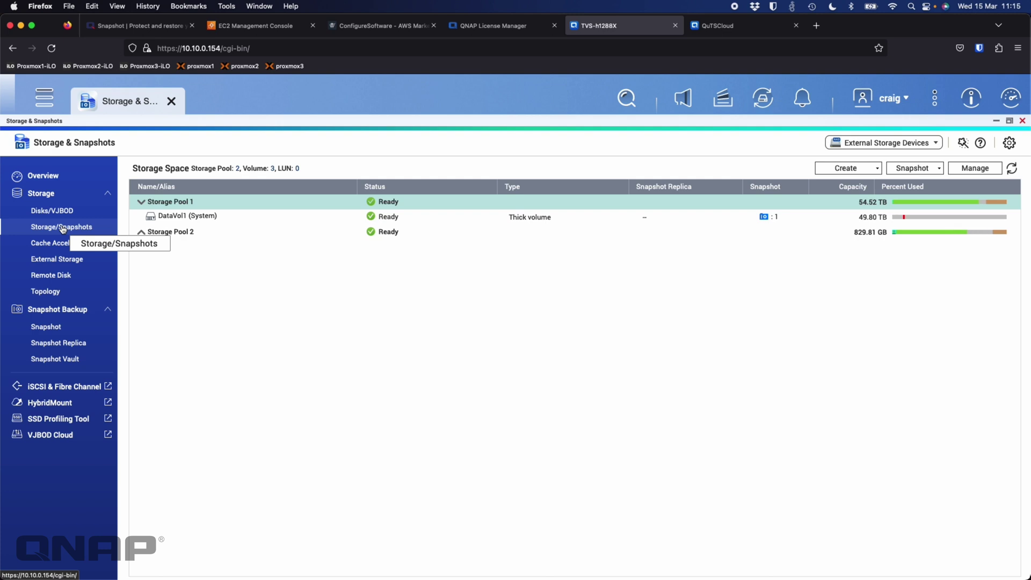
click(141, 232)
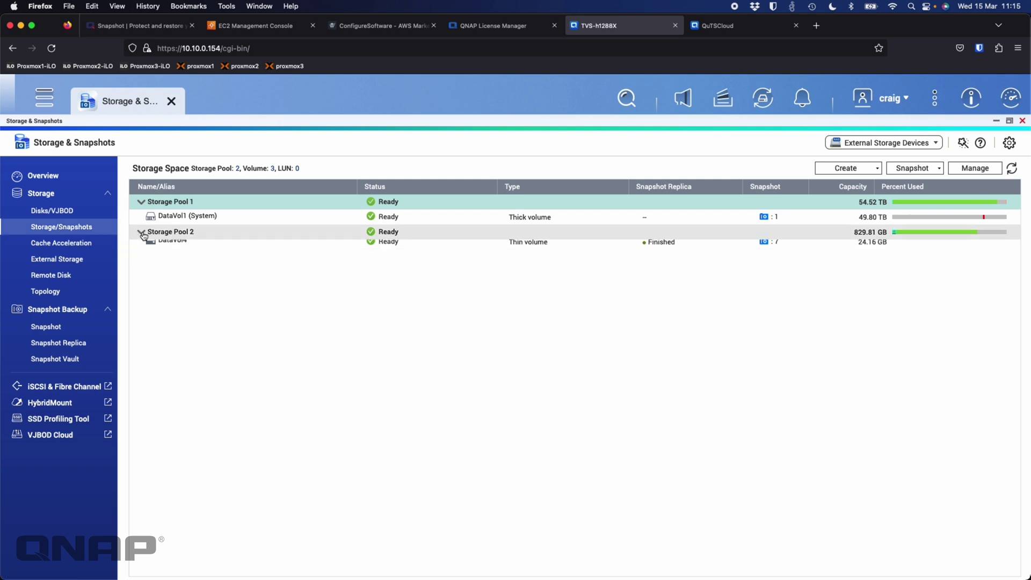
click(266, 263)
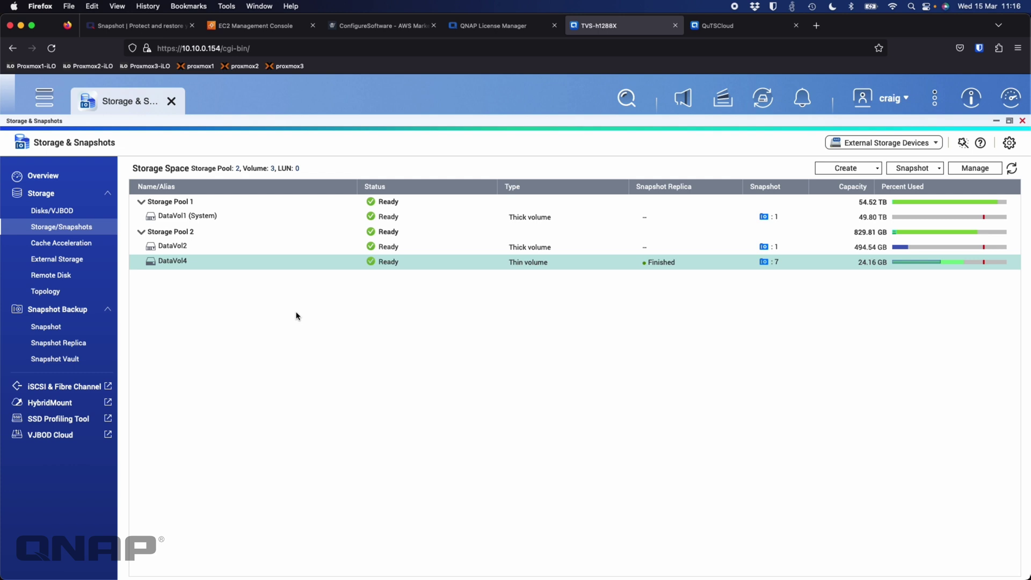
right_click(296, 268)
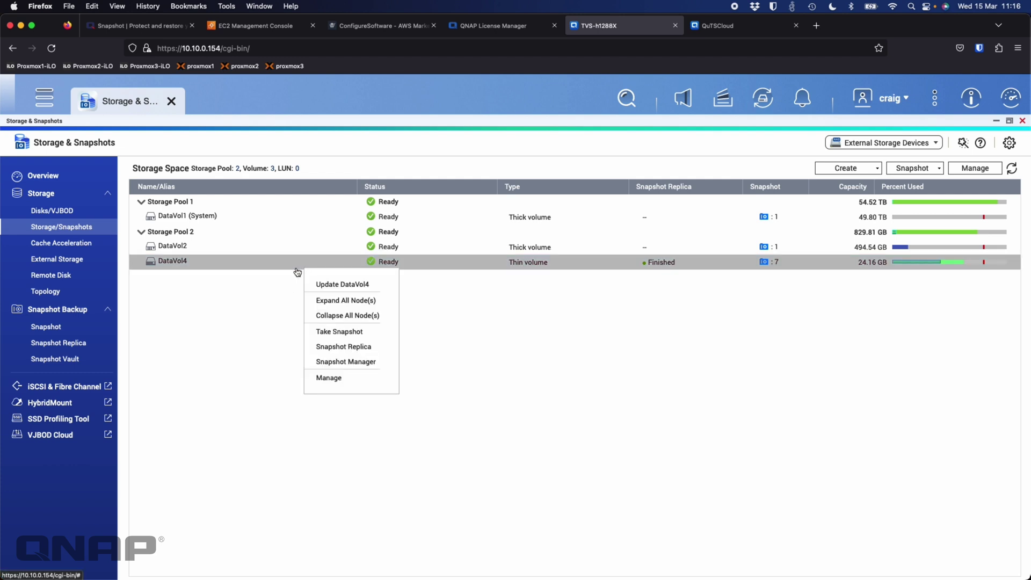
Open Snapshot Manager for DataVol4 to list its 2023-03-15 five-minute snapshots.
click(346, 361)
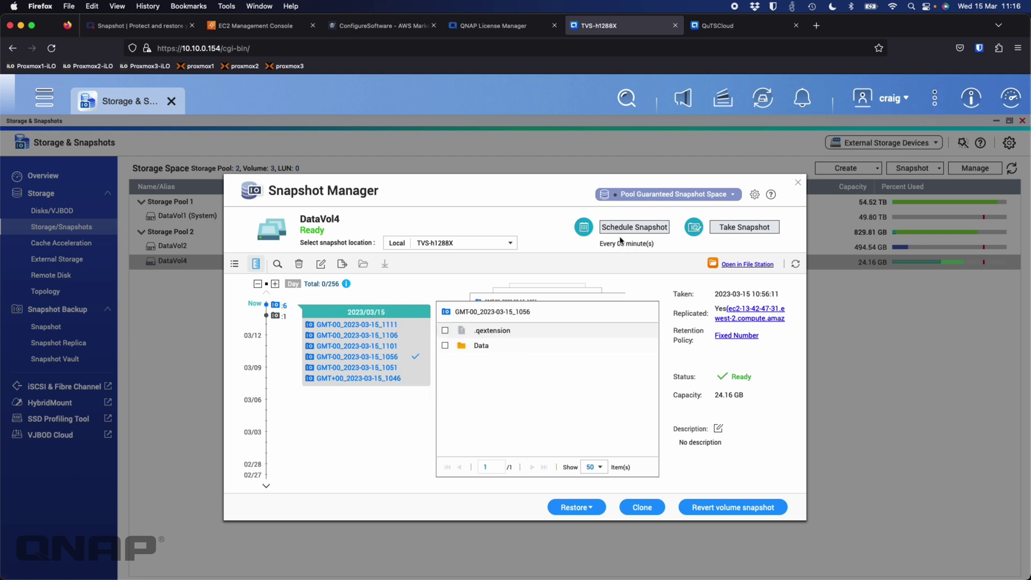
click(635, 228)
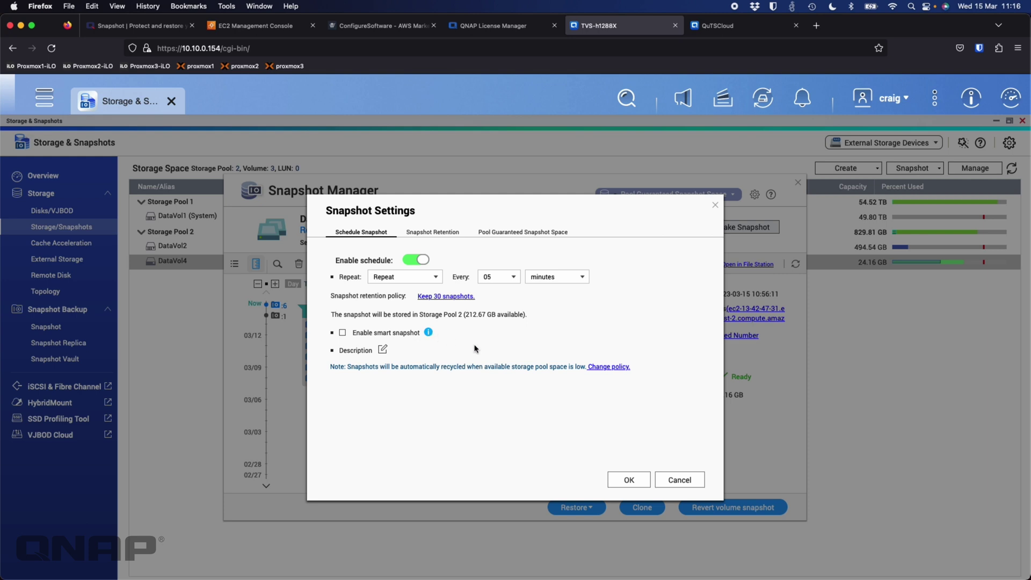
click(429, 333)
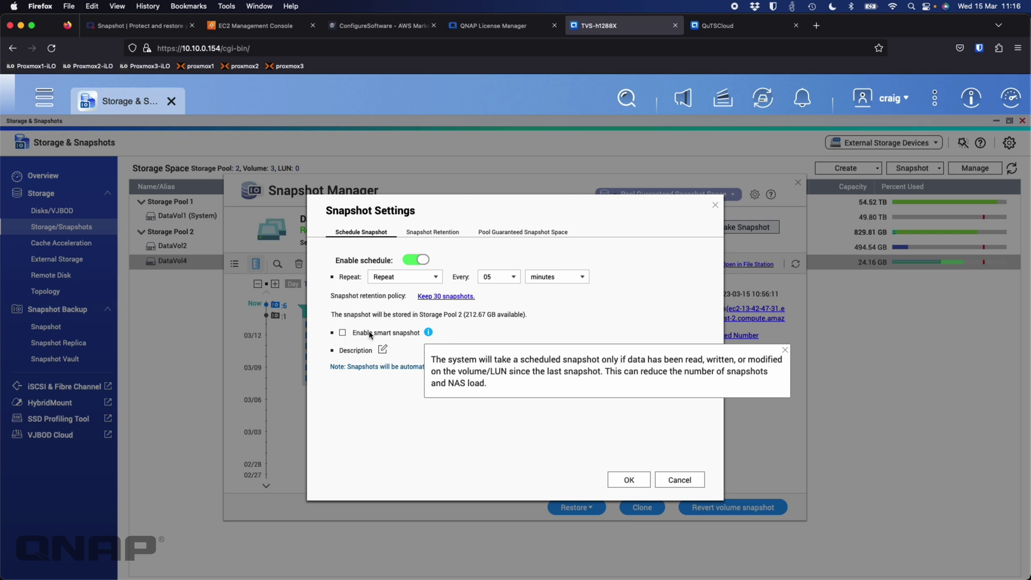
click(379, 410)
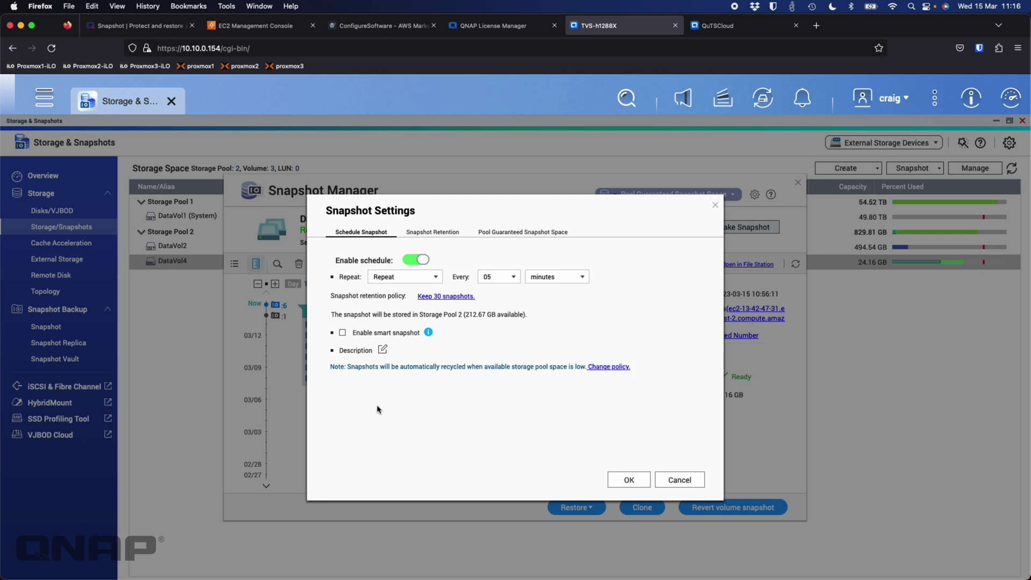
click(425, 233)
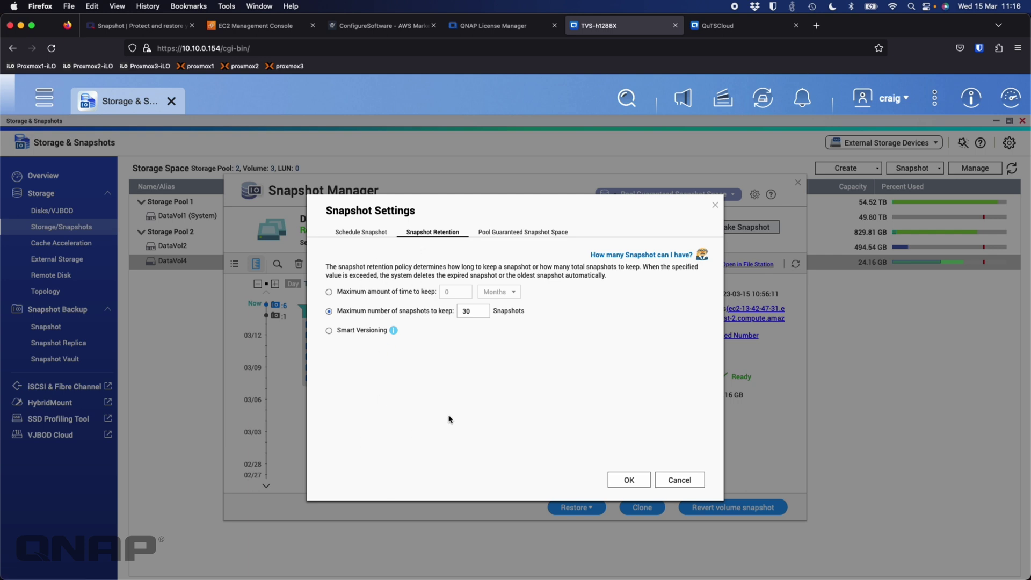
click(678, 481)
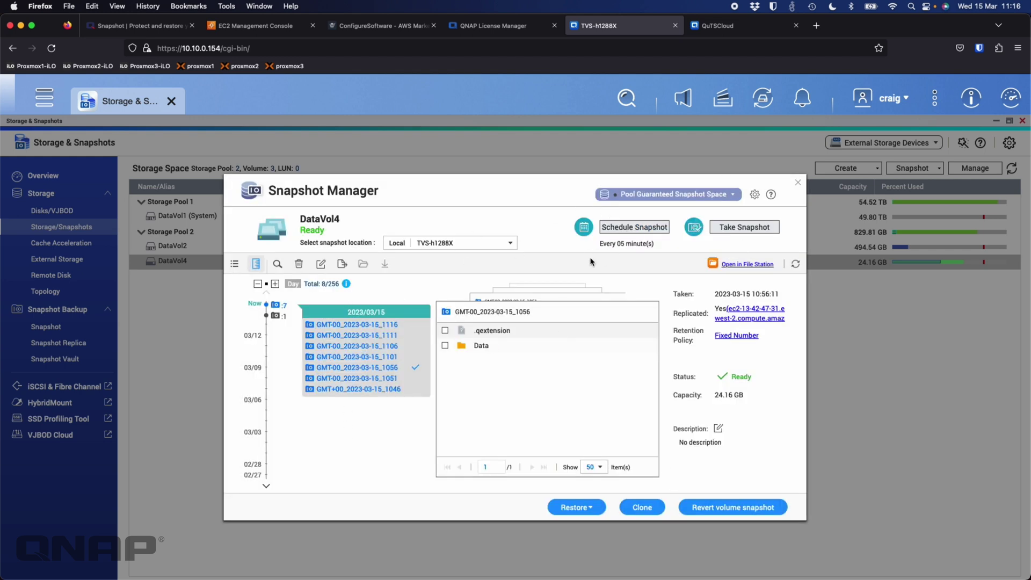
Close Snapshot Manager and view Local Protection for both pools, Storage Pool 2 at 3.28%.
click(798, 182)
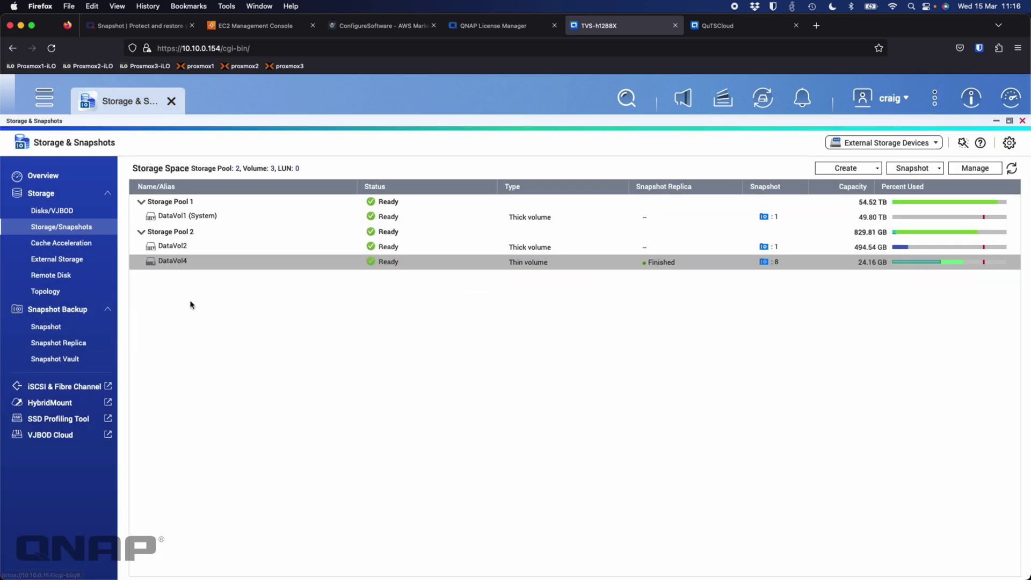
click(68, 328)
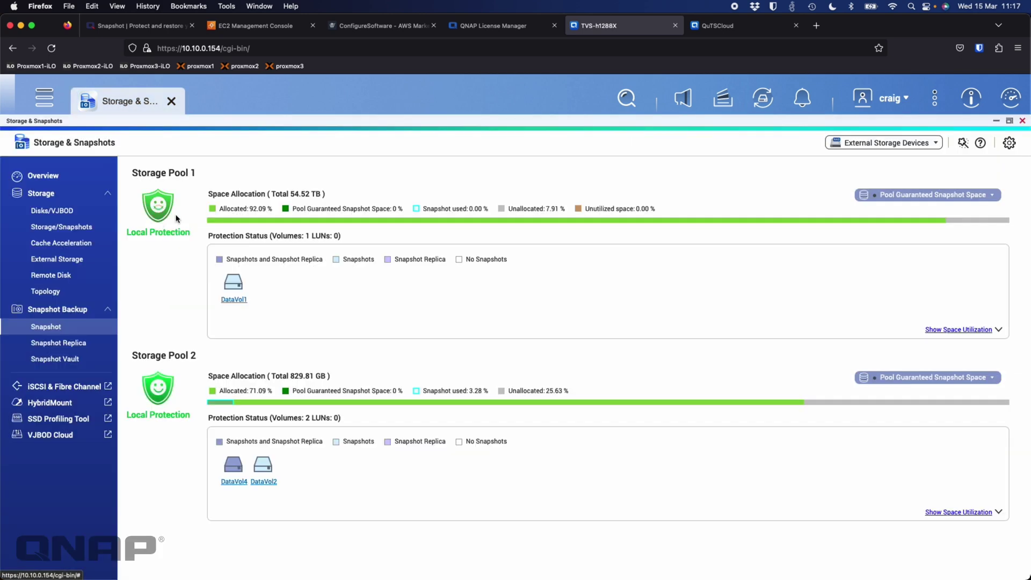
mouse_move(166, 400)
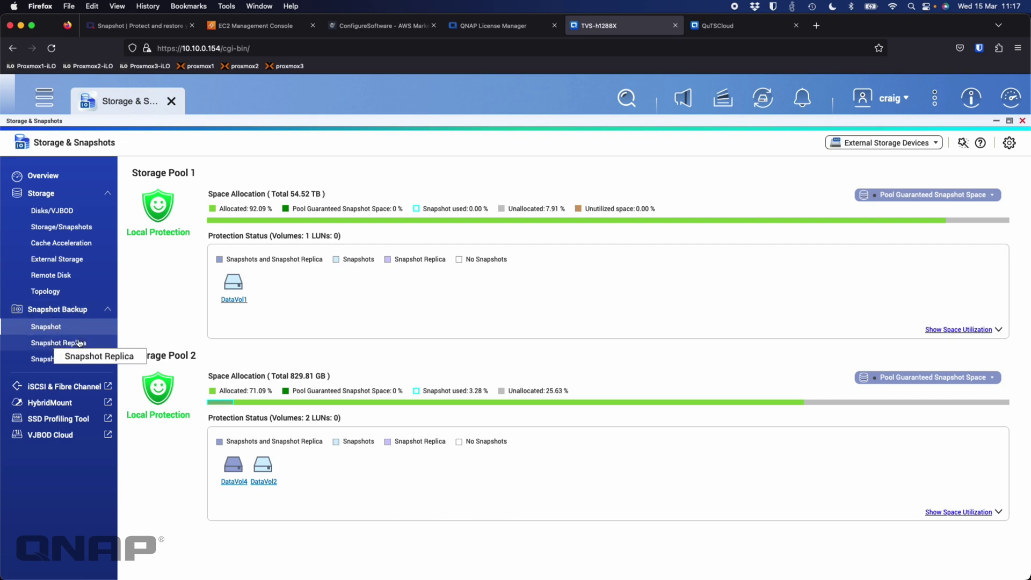
Show the Snapshot Replica page: DataVol4's QuTScloud job finished, 8 remote snapshots, 3.50 MB transferred.
click(60, 344)
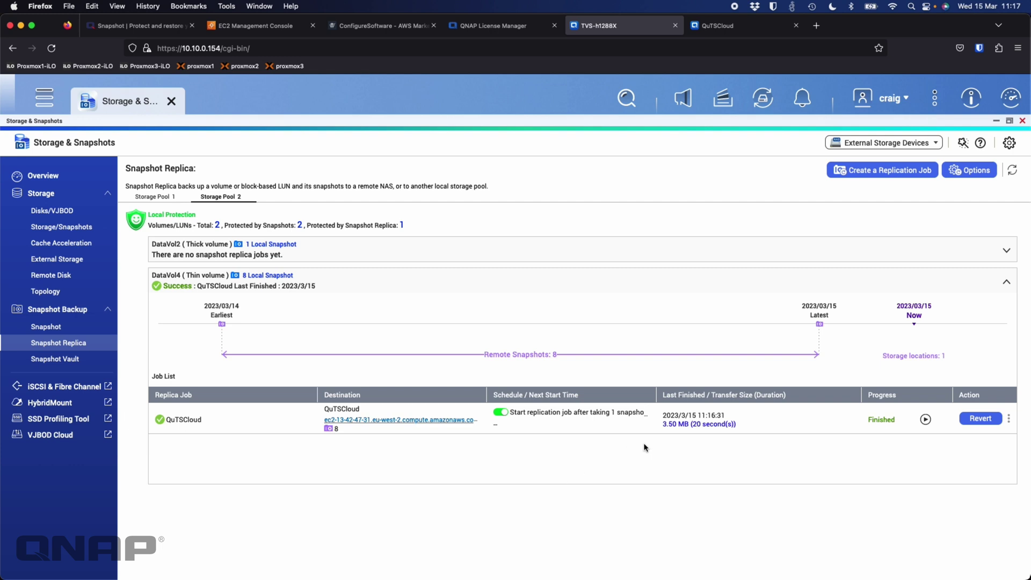
click(981, 419)
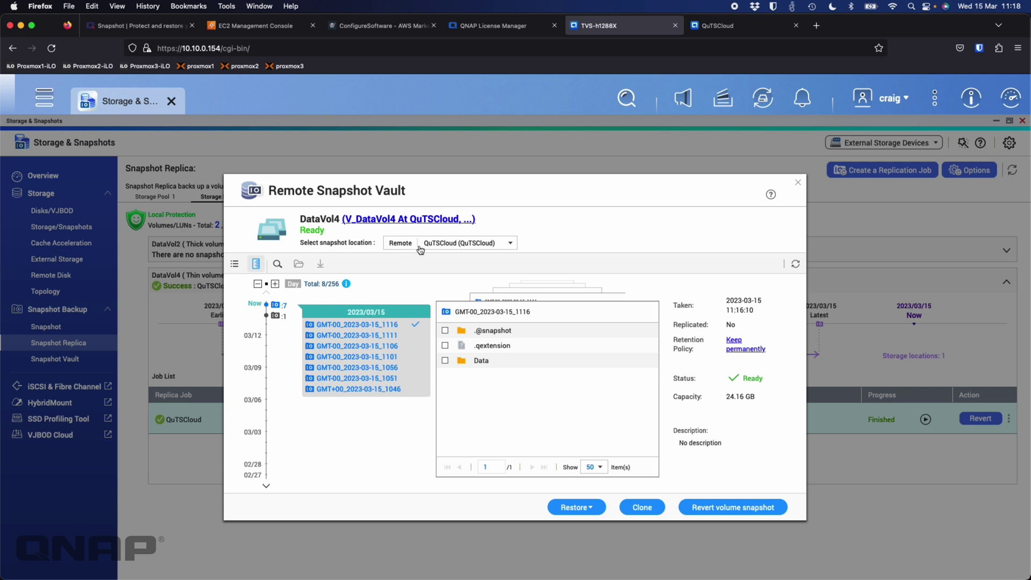
click(450, 248)
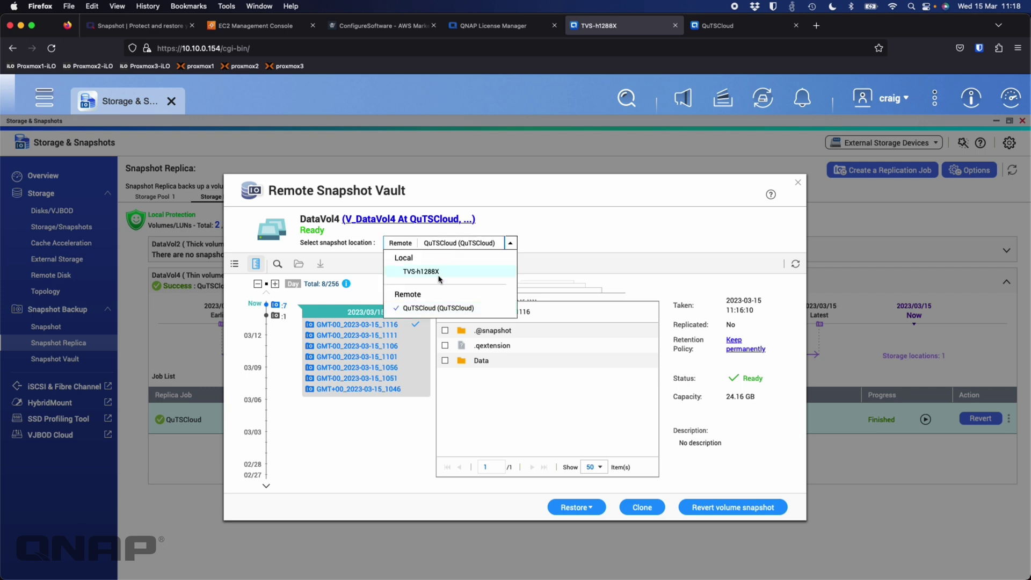
click(554, 230)
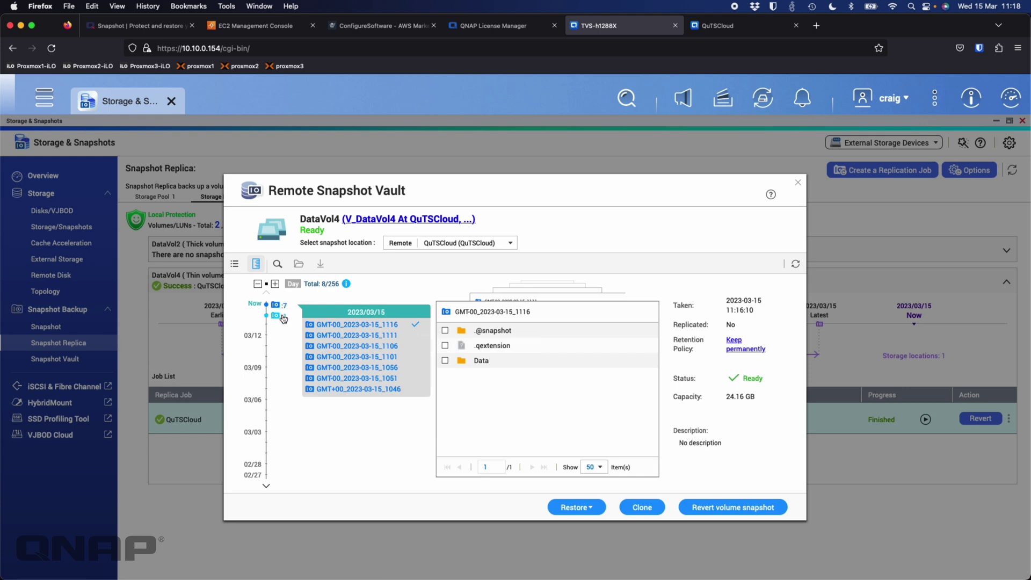
click(468, 248)
click(451, 274)
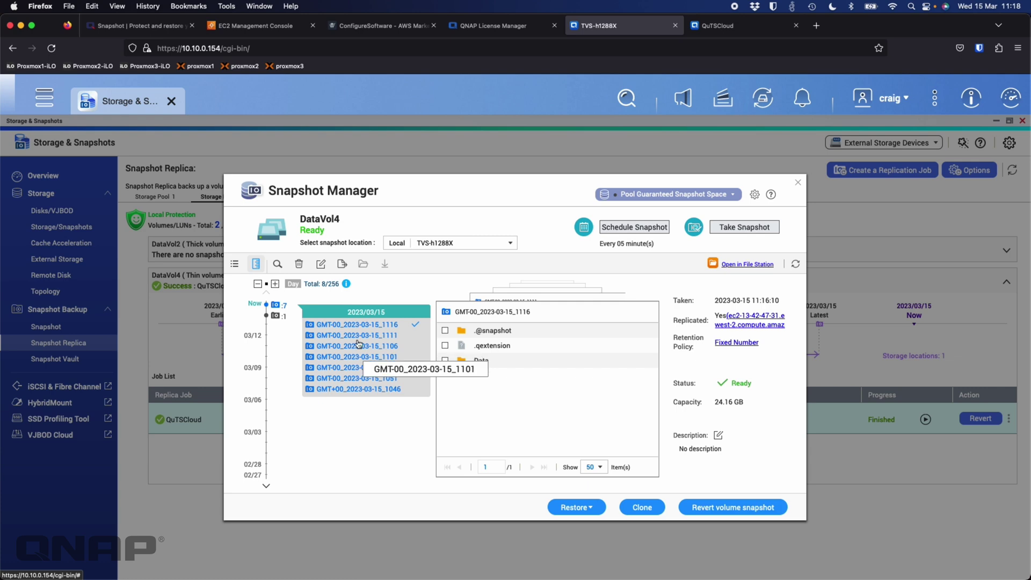
click(451, 244)
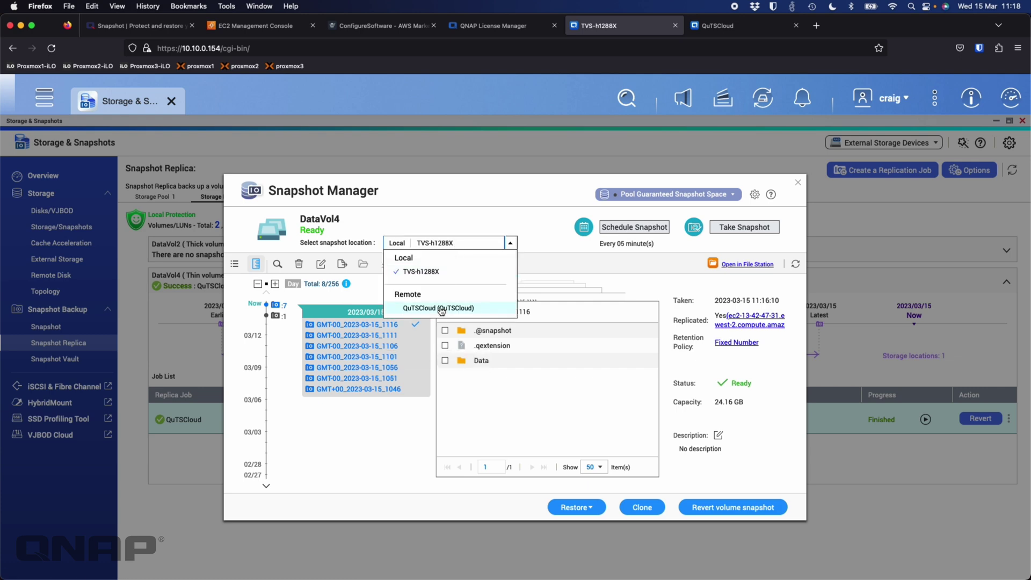
click(441, 310)
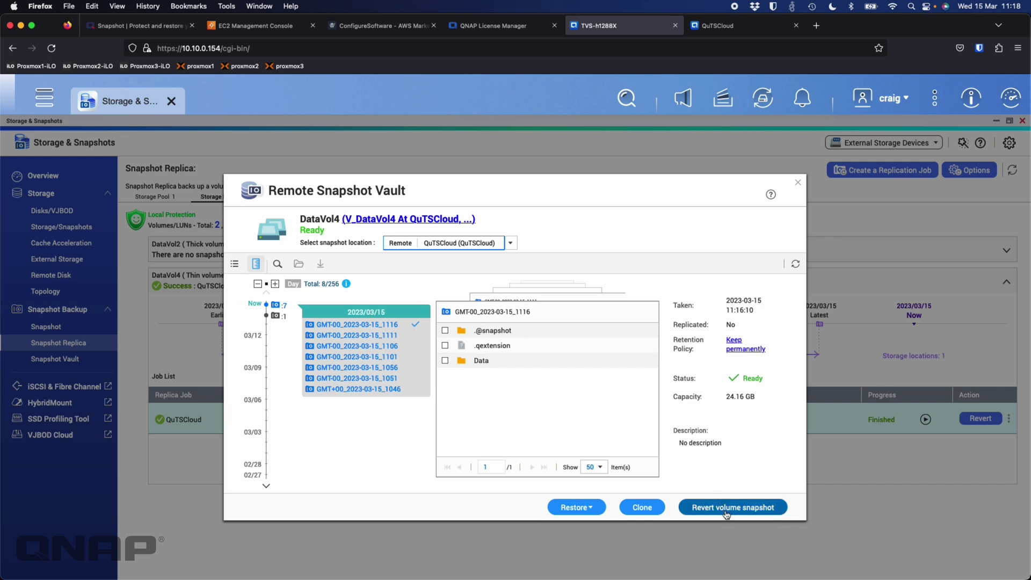
click(387, 357)
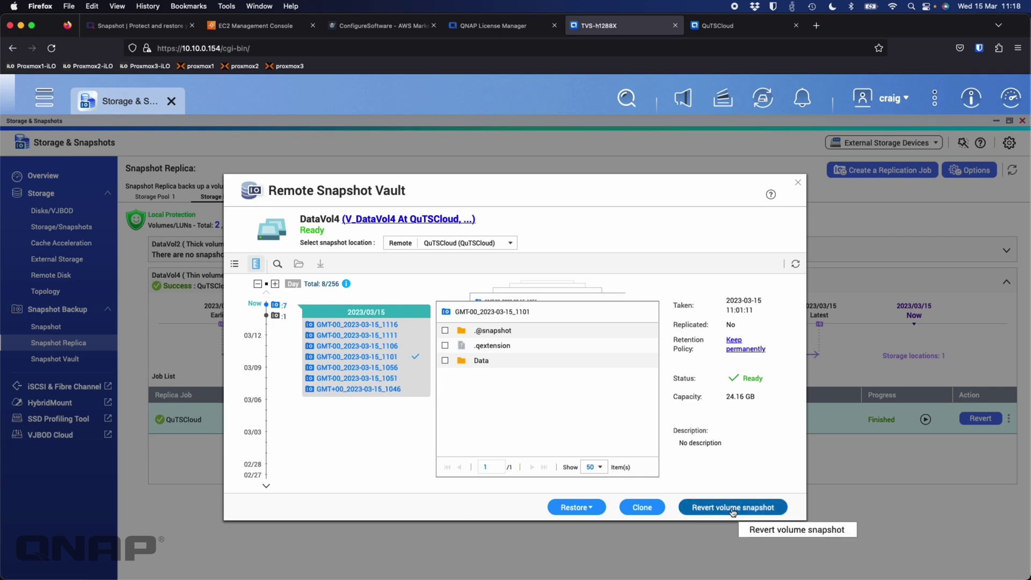
Close Storage & Snapshots and open File Station at DataVol4 > Data, selecting the ubuntu ISO.
click(798, 182)
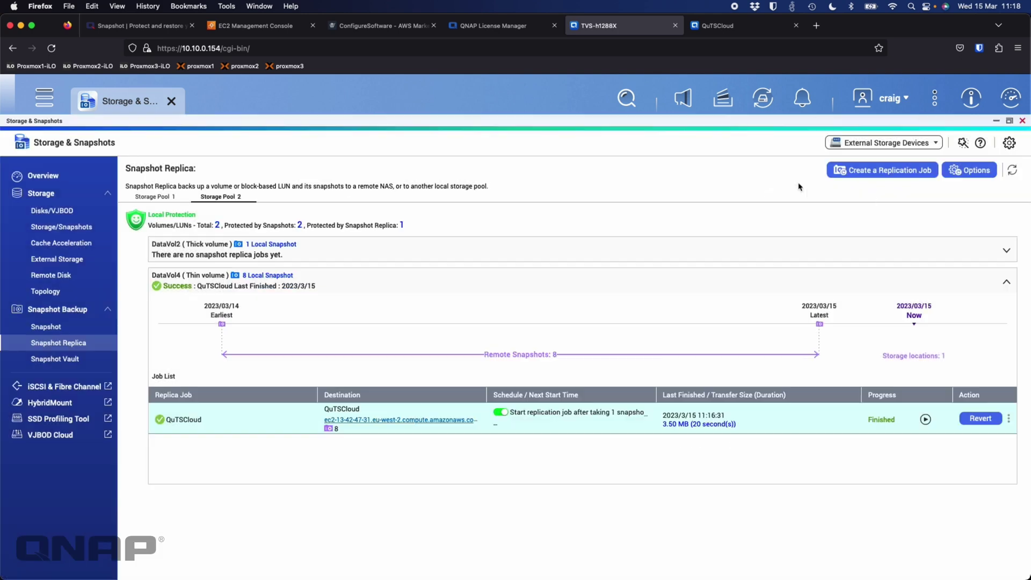
click(171, 101)
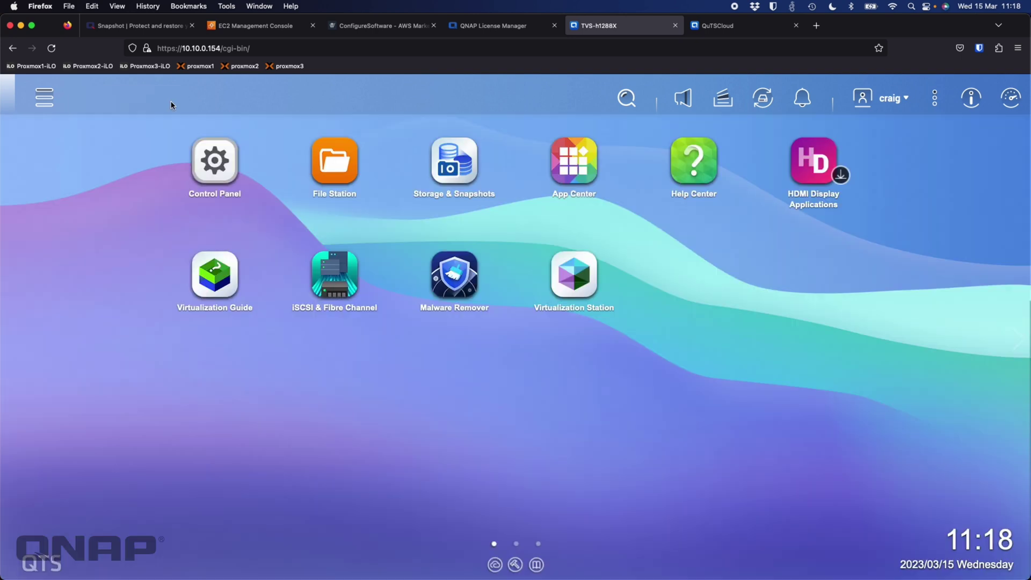
click(347, 183)
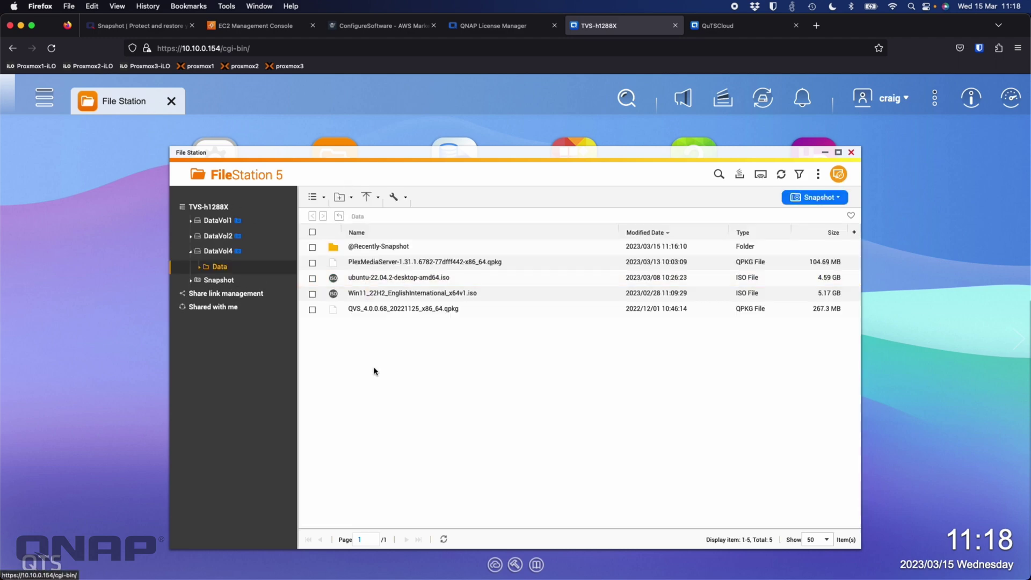
mouse_move(220, 255)
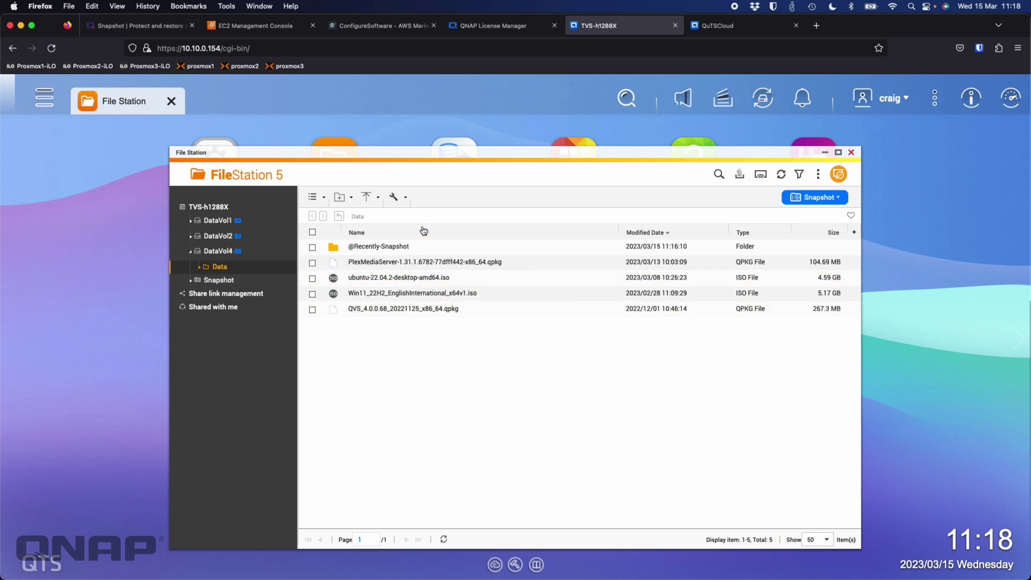
click(418, 278)
Delete ubuntu-22.04.2-desktop-amd64.iso from DataVol4's Data folder.
right_click(401, 278)
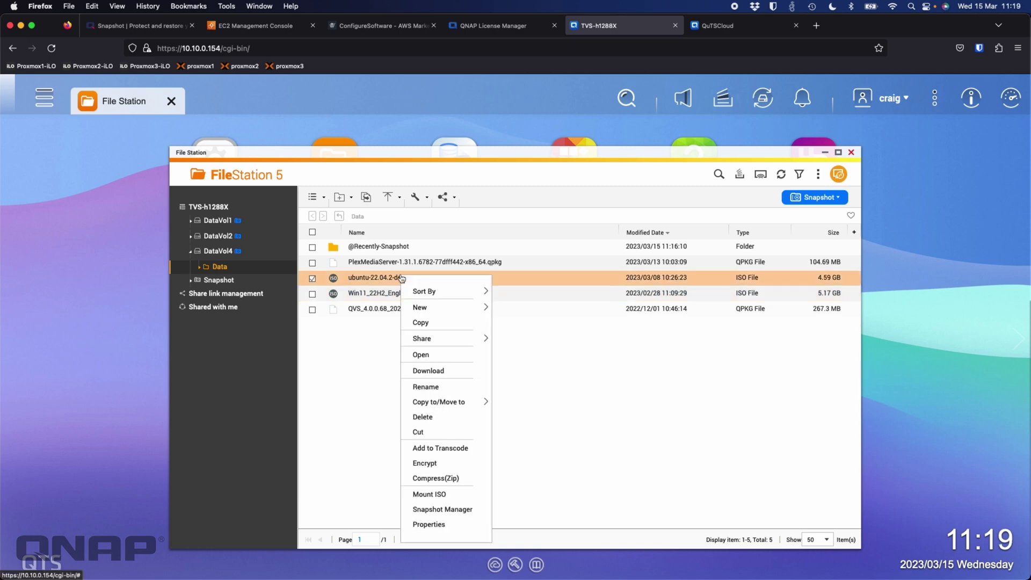
click(433, 418)
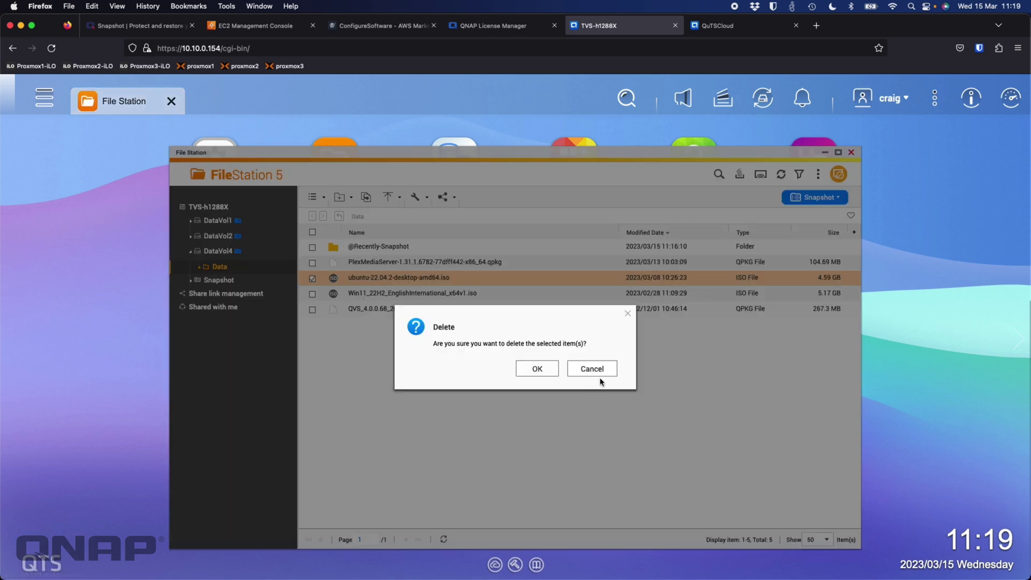
click(534, 369)
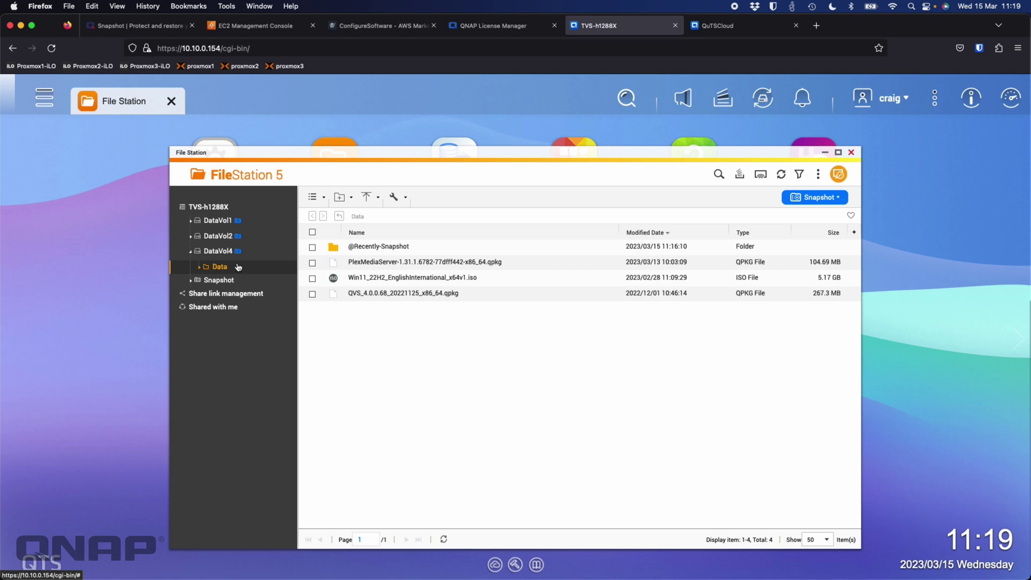
Browse DataVol4's snapshots into GMT-00_2023-03-15_1116 > Data, showing the 4.59 GB ubuntu ISO.
click(191, 281)
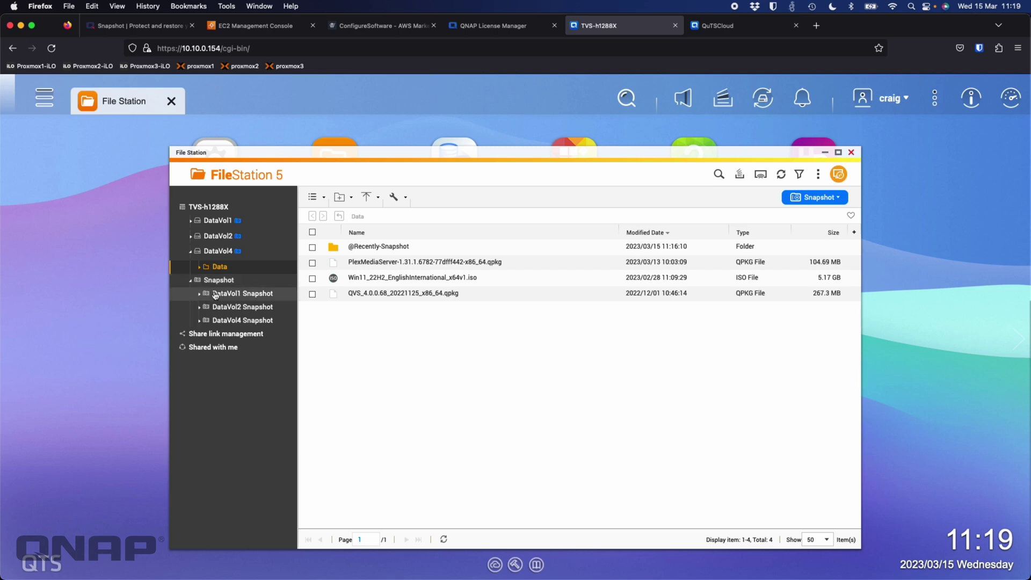
click(225, 321)
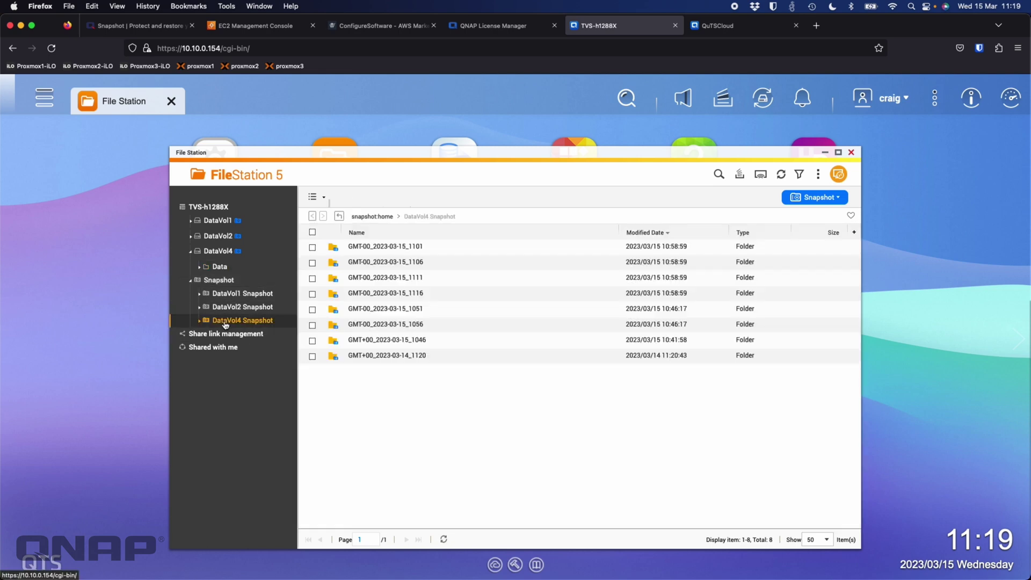
click(396, 359)
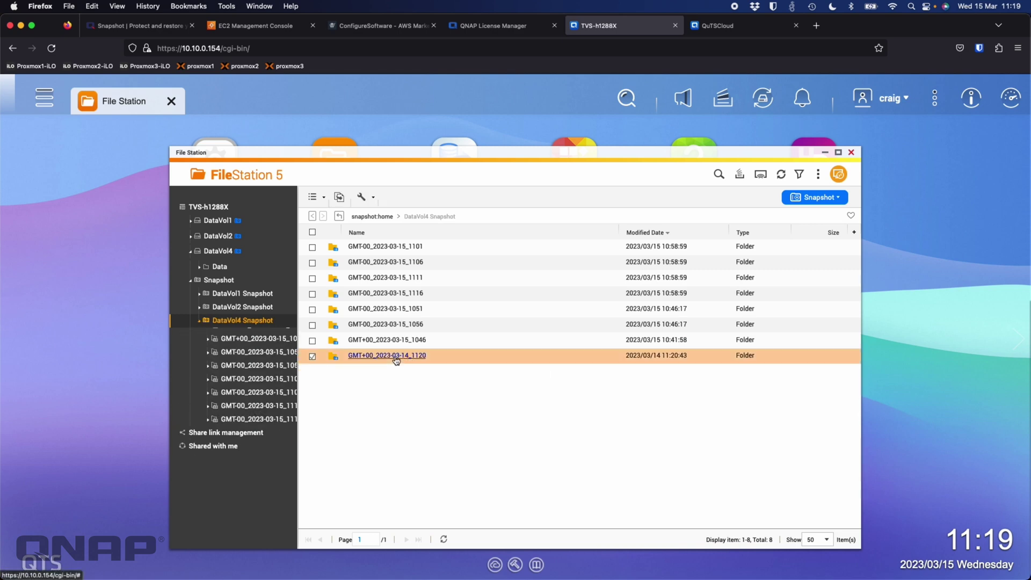
double_click(396, 359)
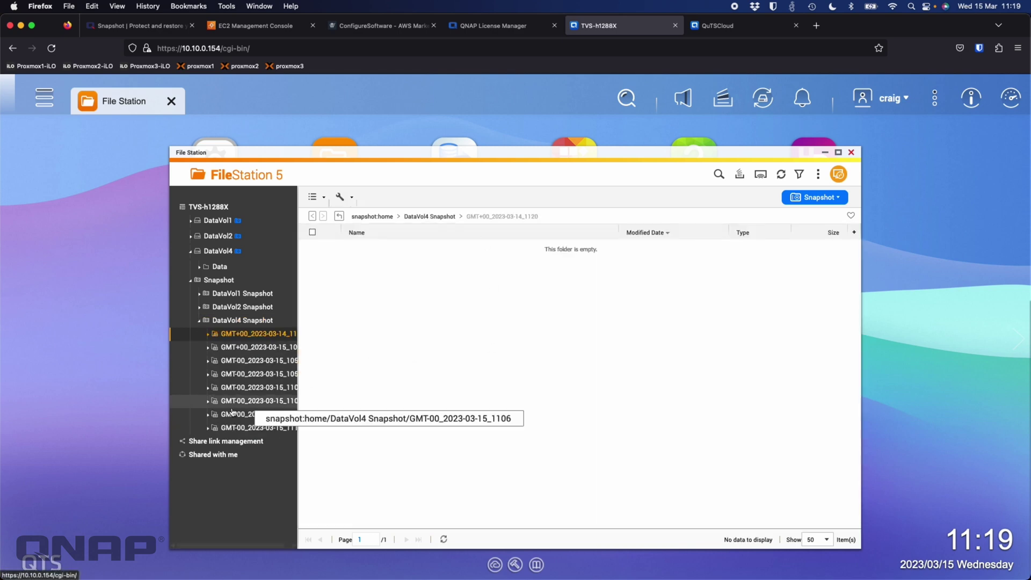
click(253, 428)
double_click(354, 246)
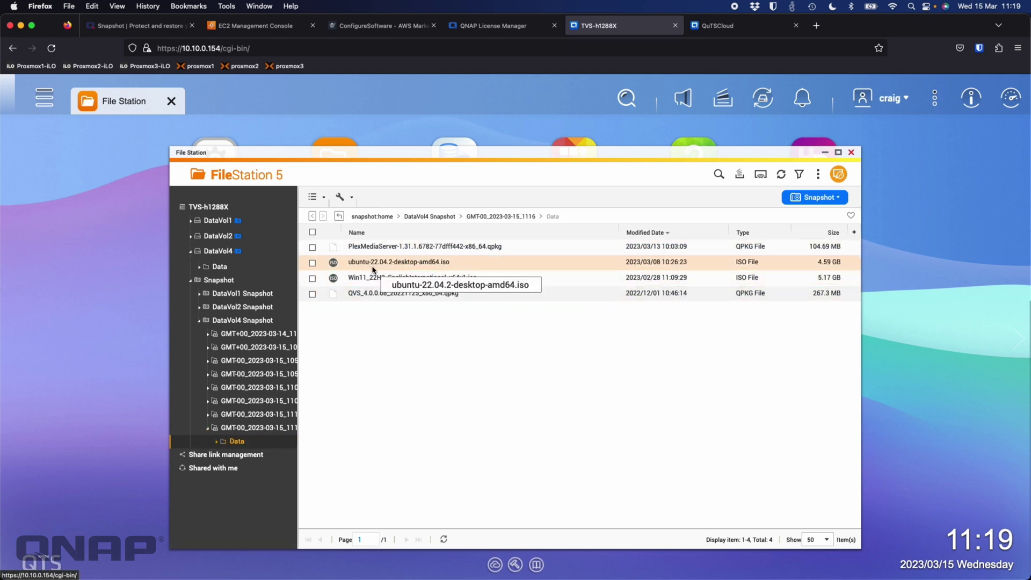
Restore the ubuntu ISO from the snapshot into DataVol4 > Data, verify it's back, and close File Station.
right_click(418, 265)
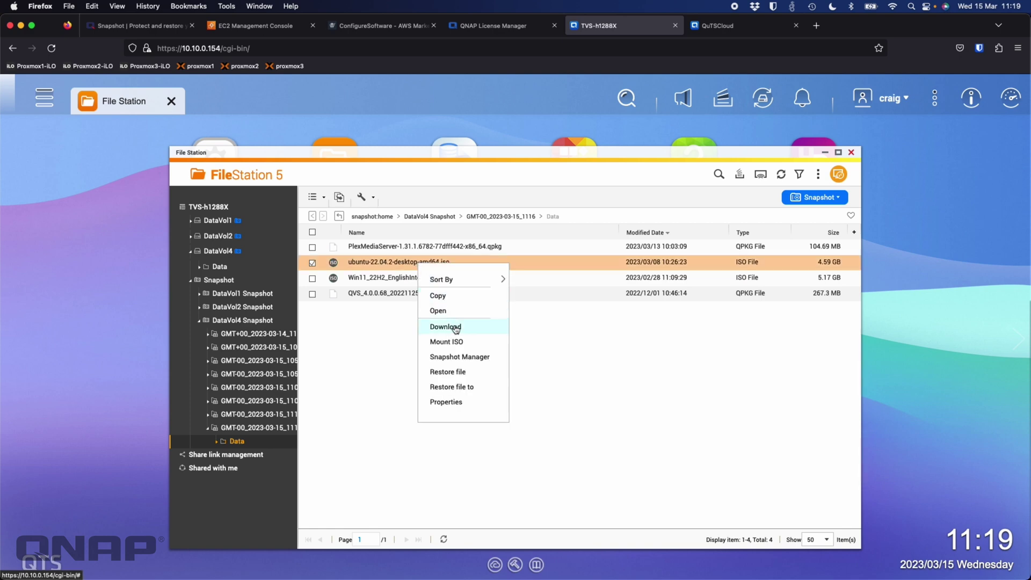
click(463, 372)
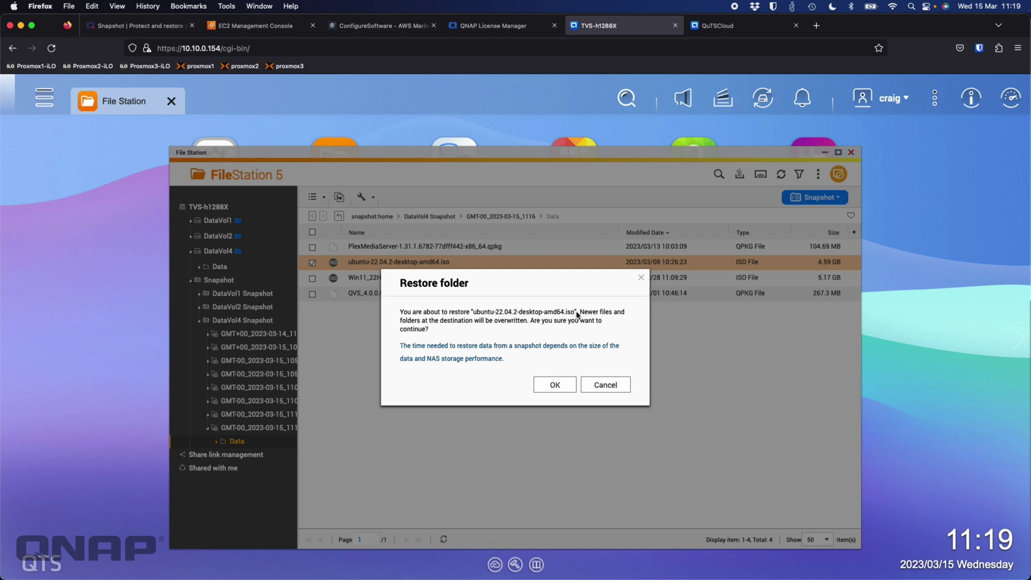
click(553, 386)
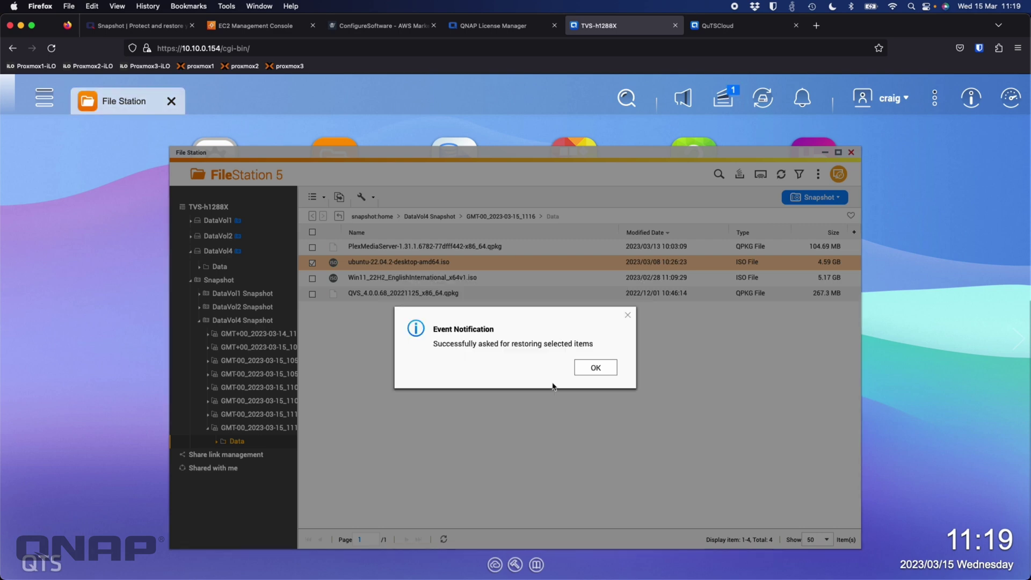
click(589, 367)
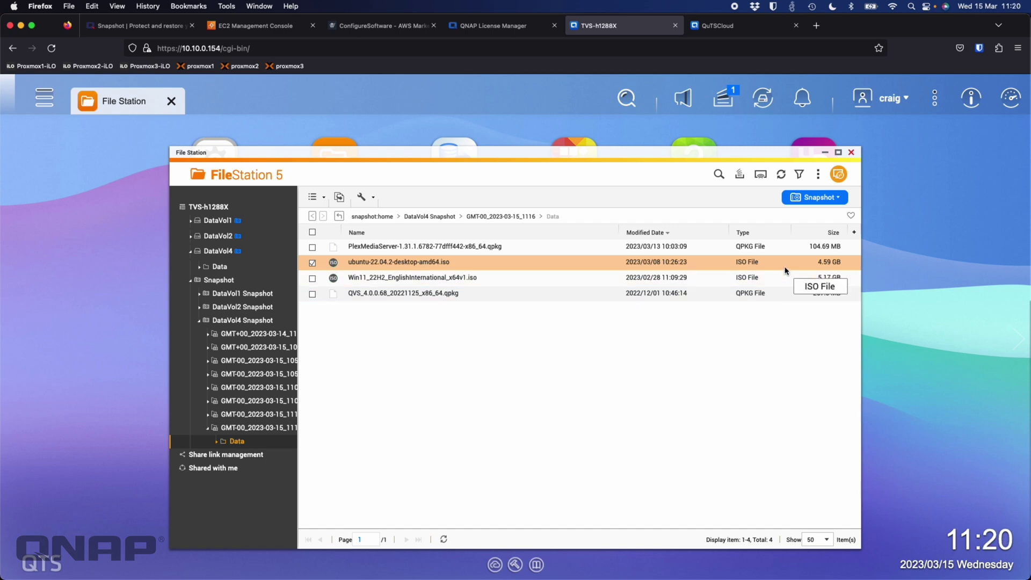
click(224, 267)
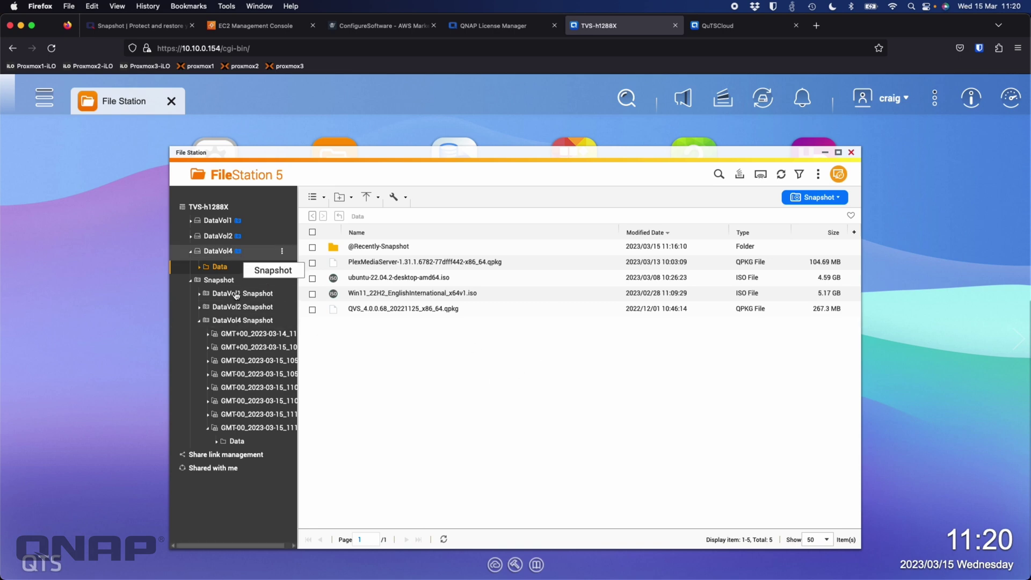
click(851, 153)
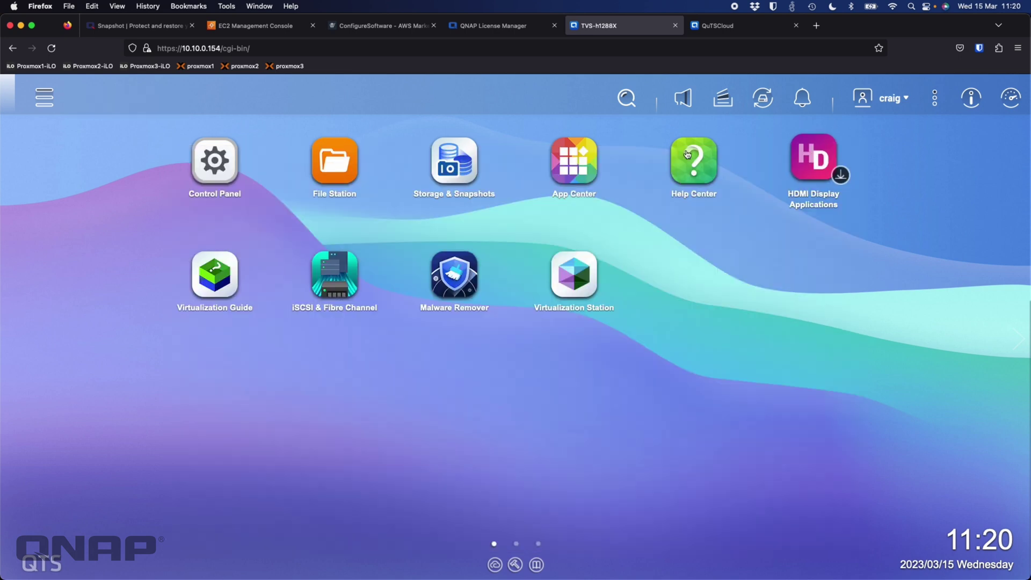
Open Storage & Snapshots' Snapshot Replica page, then switch to the QuTScloud NAS tab.
click(454, 161)
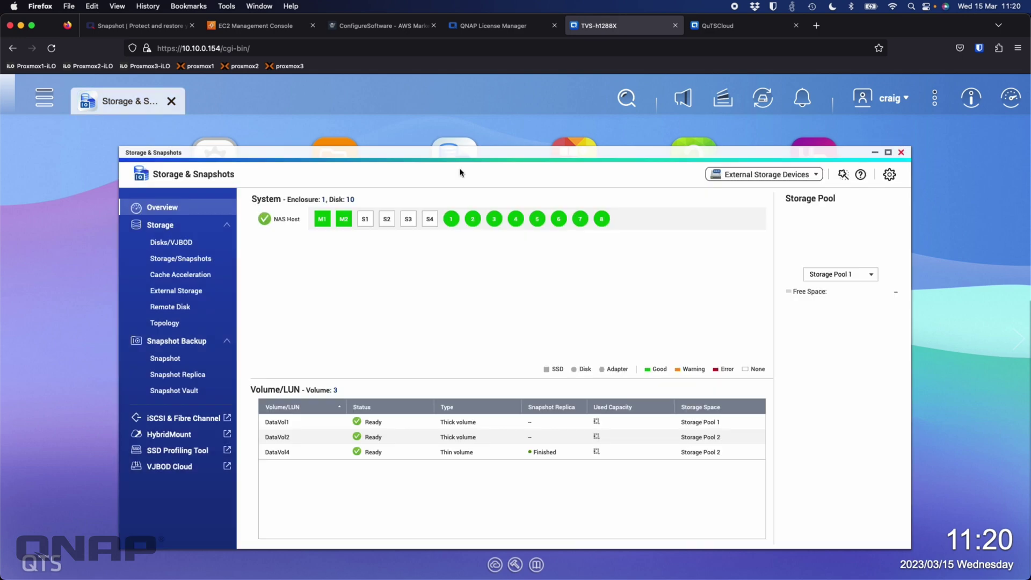
click(190, 379)
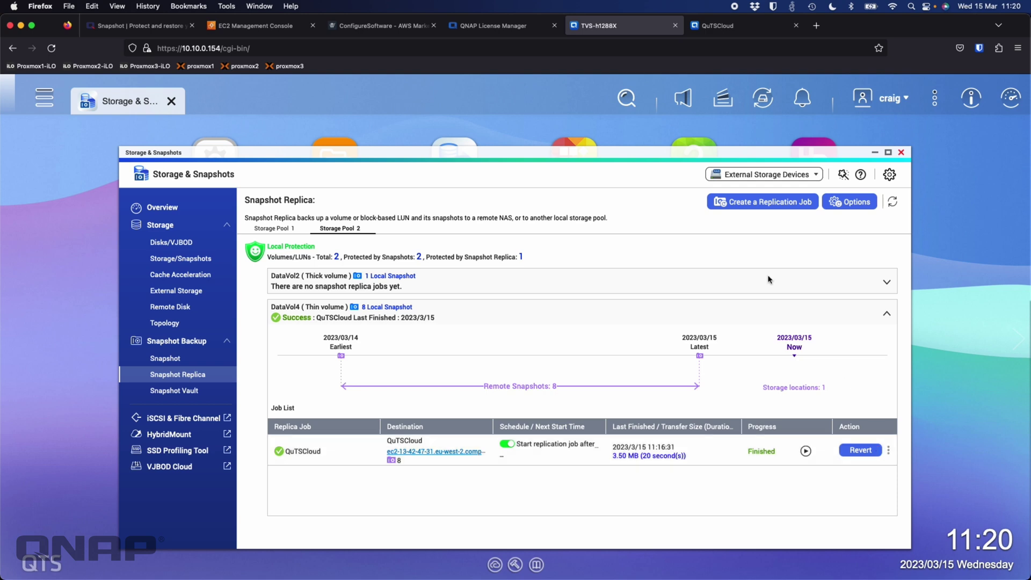
click(720, 27)
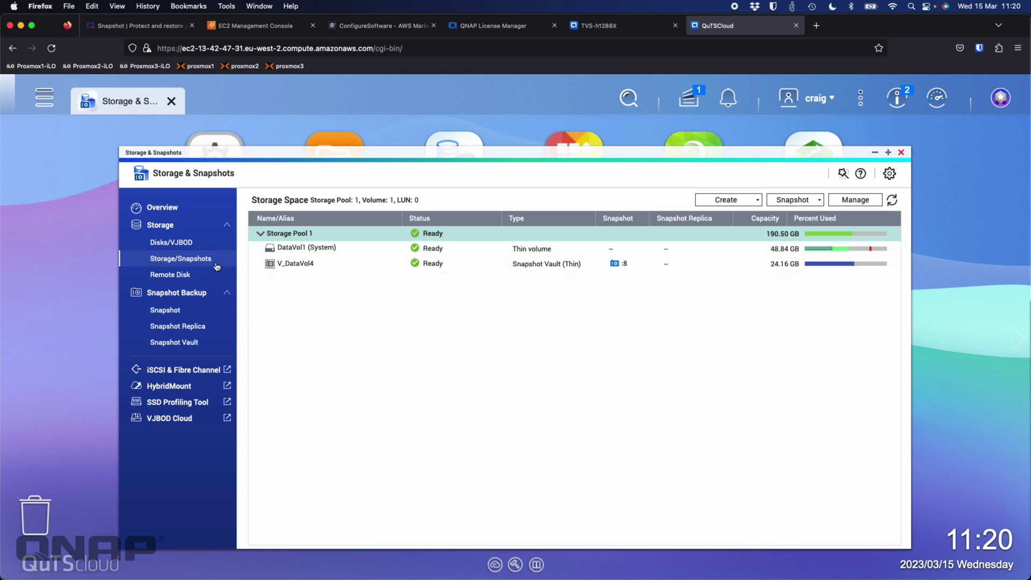
Confirm QuTScloud's V_DataVol4 Snapshot Vault holds 8 snapshots, then return to the TVS-h1288X.
click(202, 348)
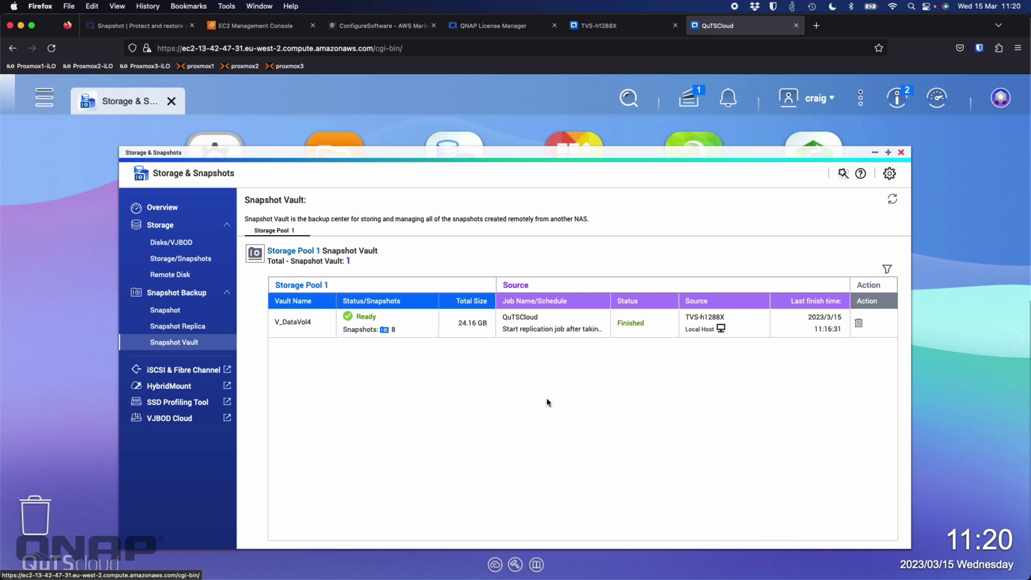
click(598, 26)
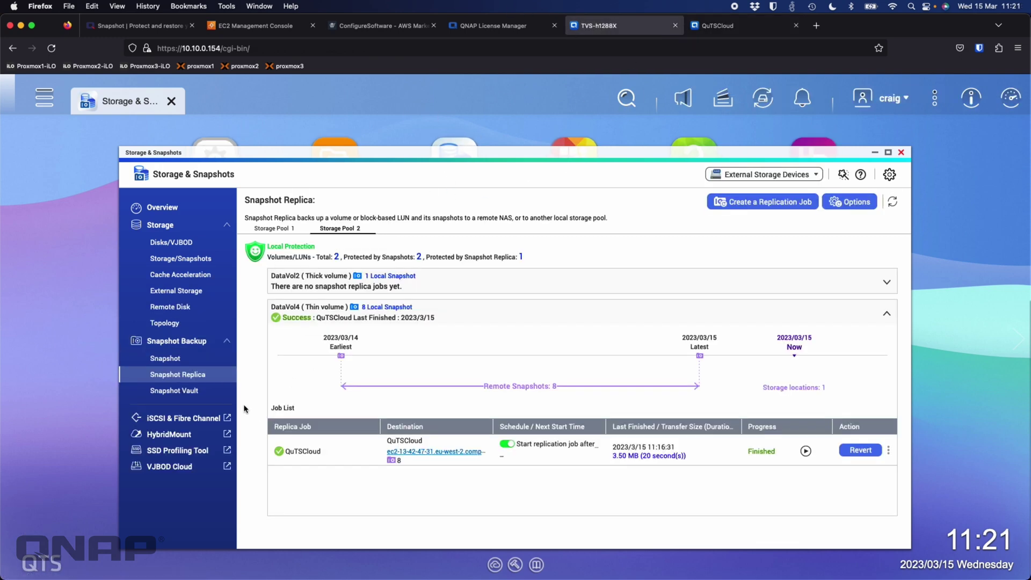
Check the local NAS has no snapshot vault, then view QuTScloud's Snapshot Replica page.
click(174, 394)
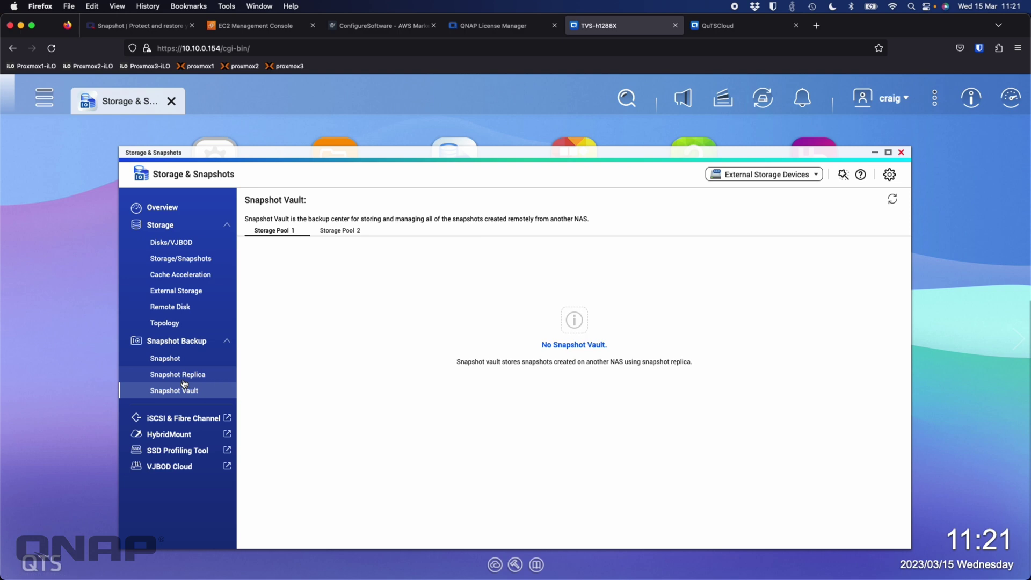
click(180, 376)
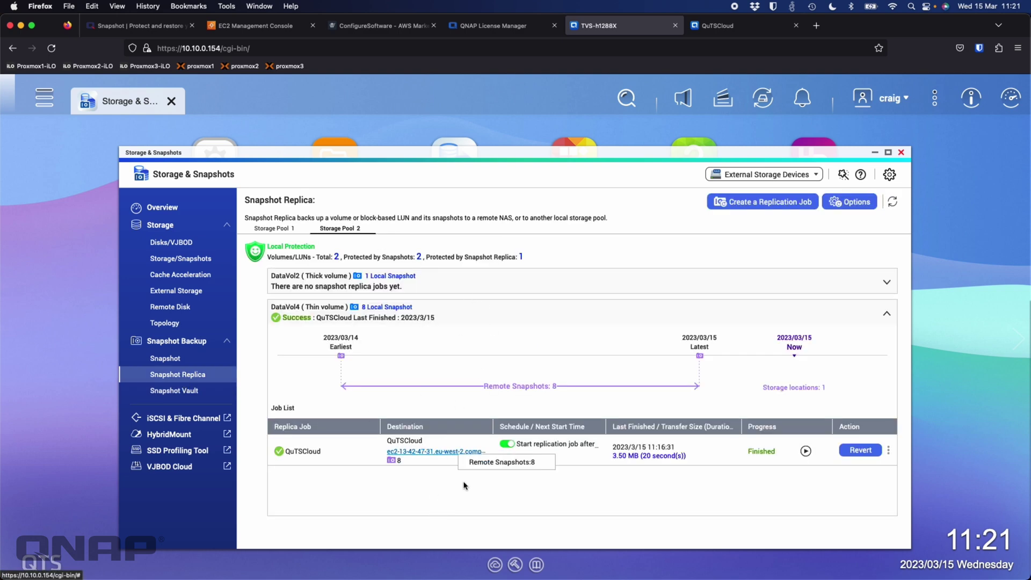
click(734, 26)
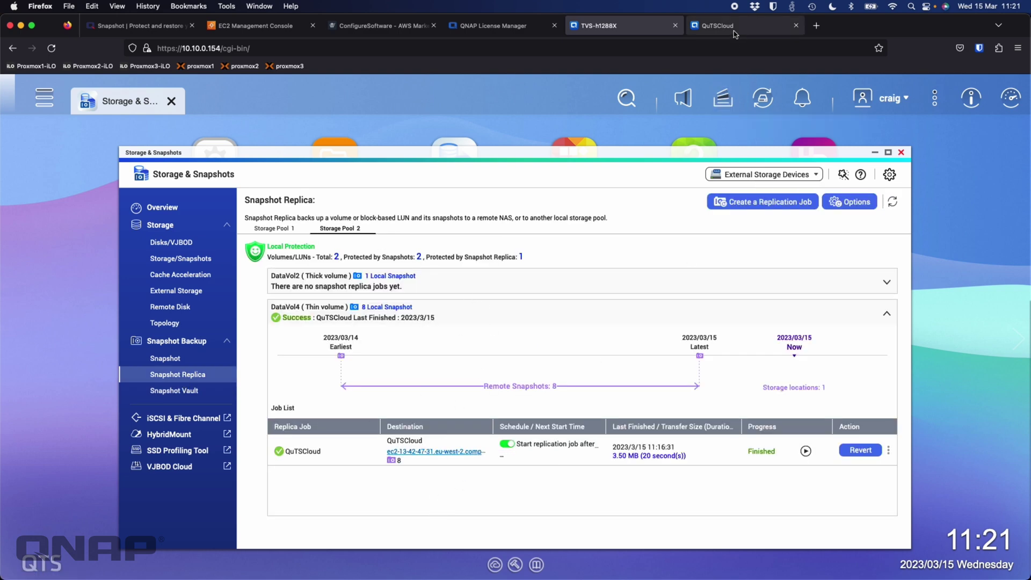
click(200, 329)
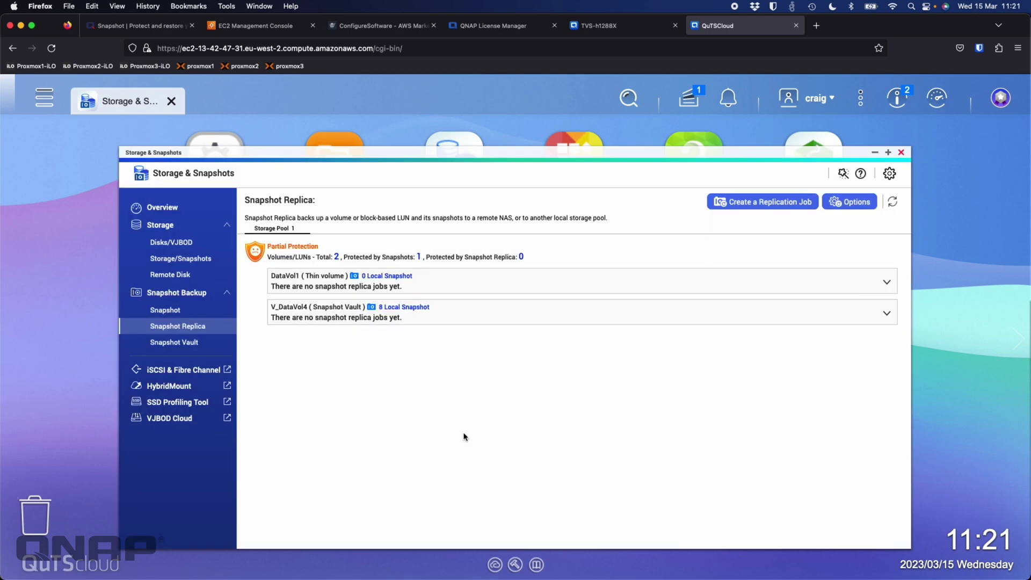
Watch QuTScloud's V_DataVol4 vault sync the new replication from TVS-h1288X, reaching 56%.
click(175, 344)
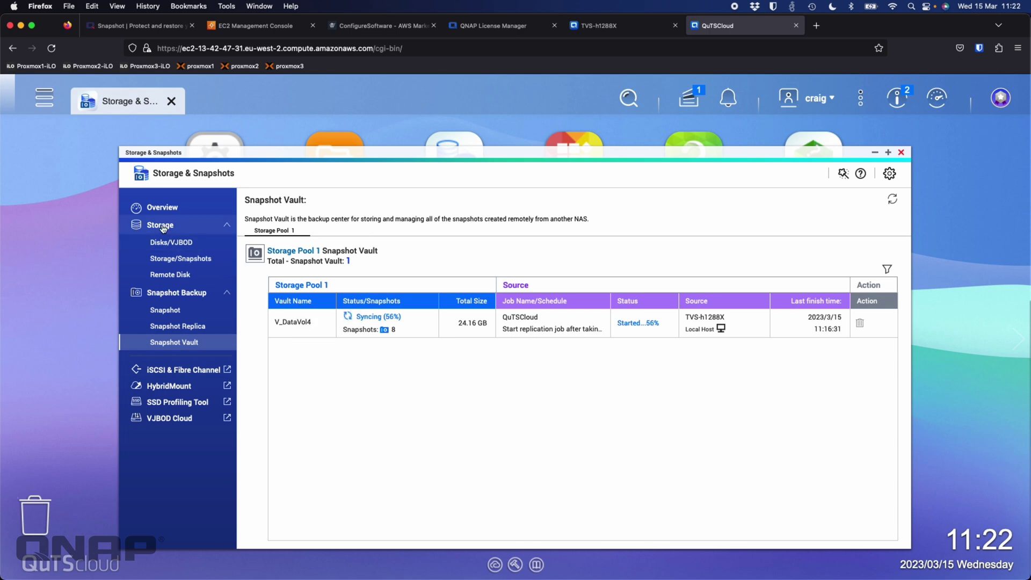
Follow the sync on QuTScloud's overview, then confirm the local job finished with 9 remote snapshots.
click(167, 208)
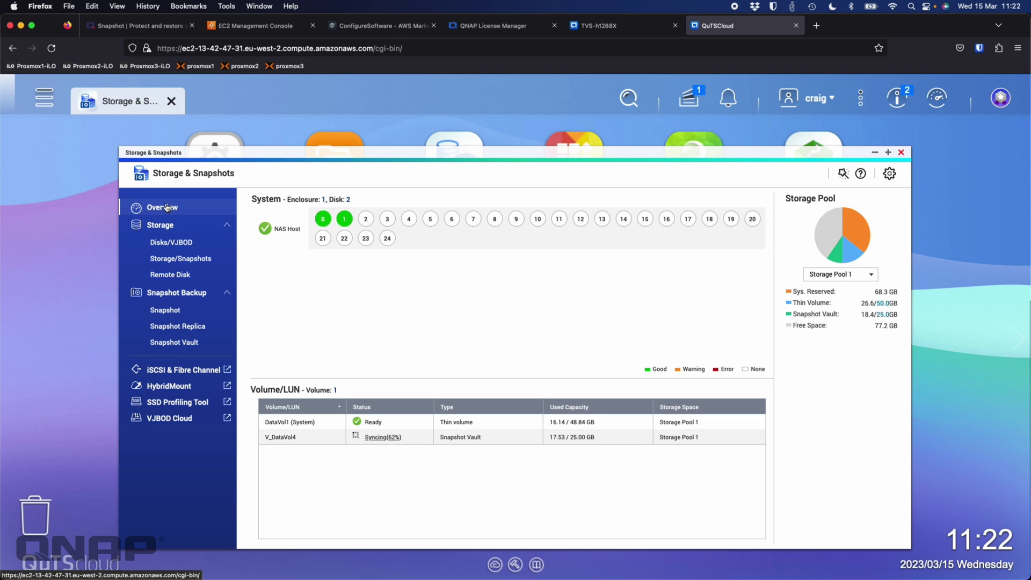
click(596, 25)
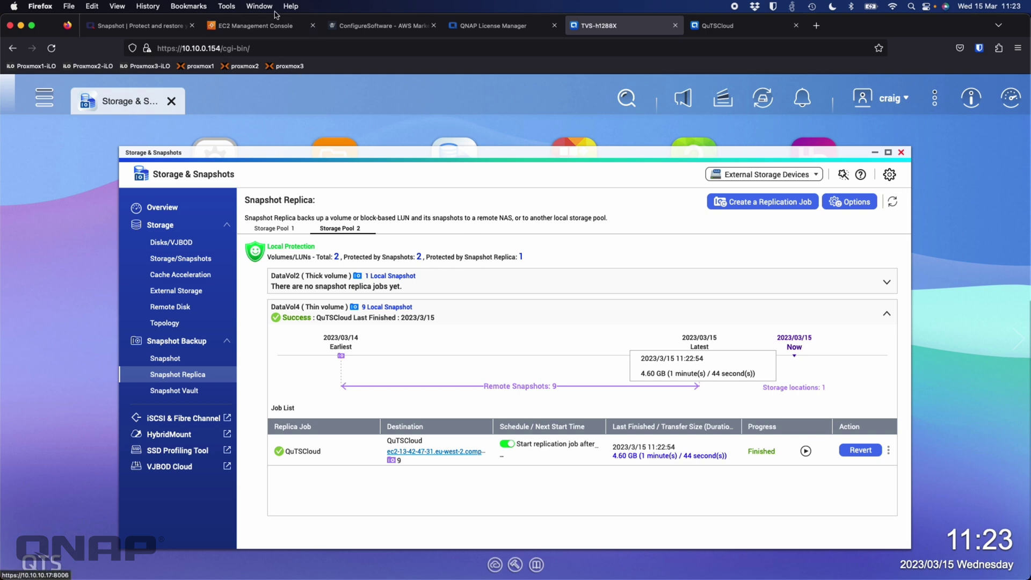
Switch to the AWS EC2 console to check the running QuTScloud t3.small instance.
click(261, 28)
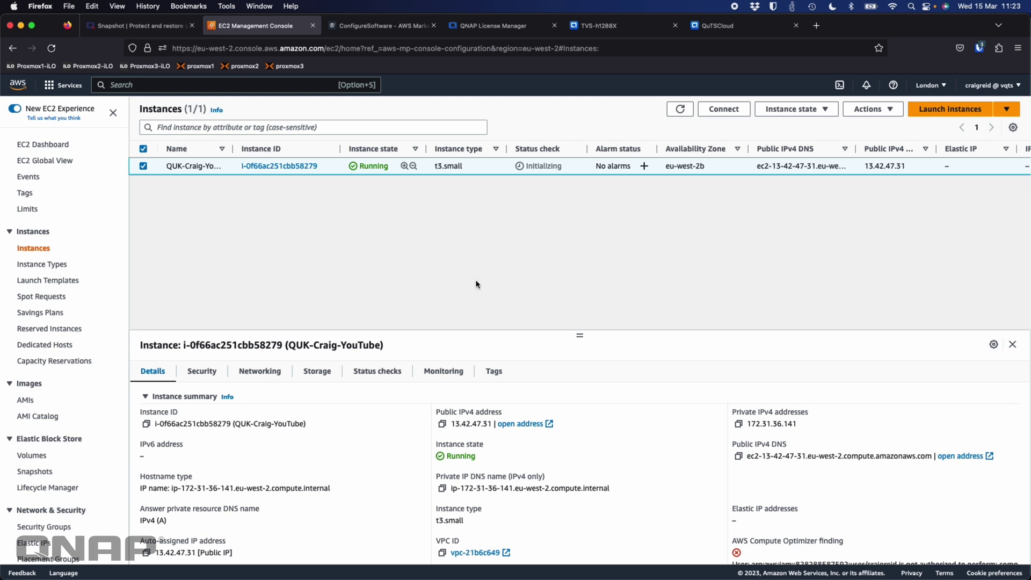
Return to QuTScloud, where V_DataVol4 shows Ready with 19.53 of 25.00 GB used.
click(713, 32)
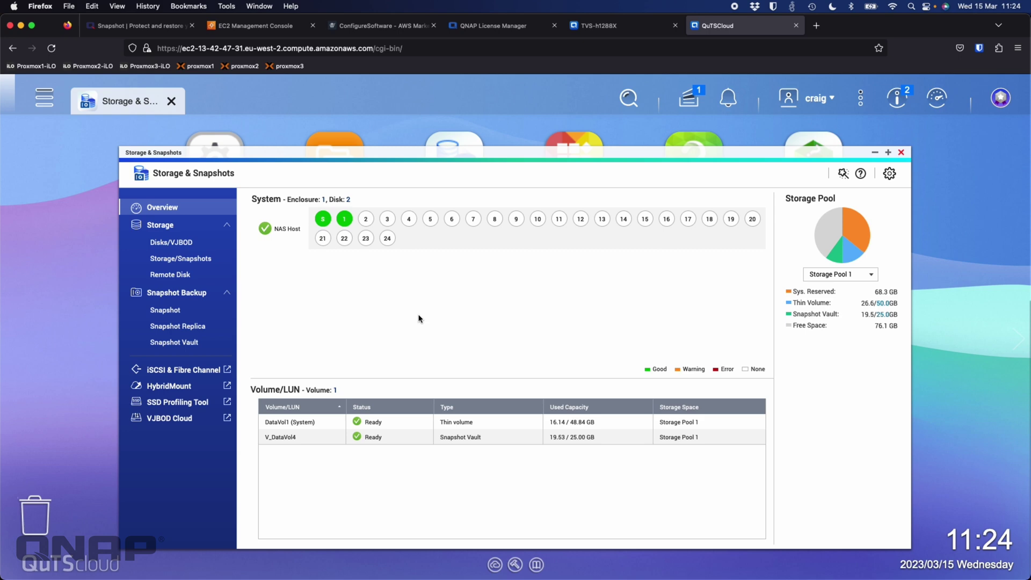
Check the QNAP License Manager for the active QuTScloud subscription licence.
click(507, 25)
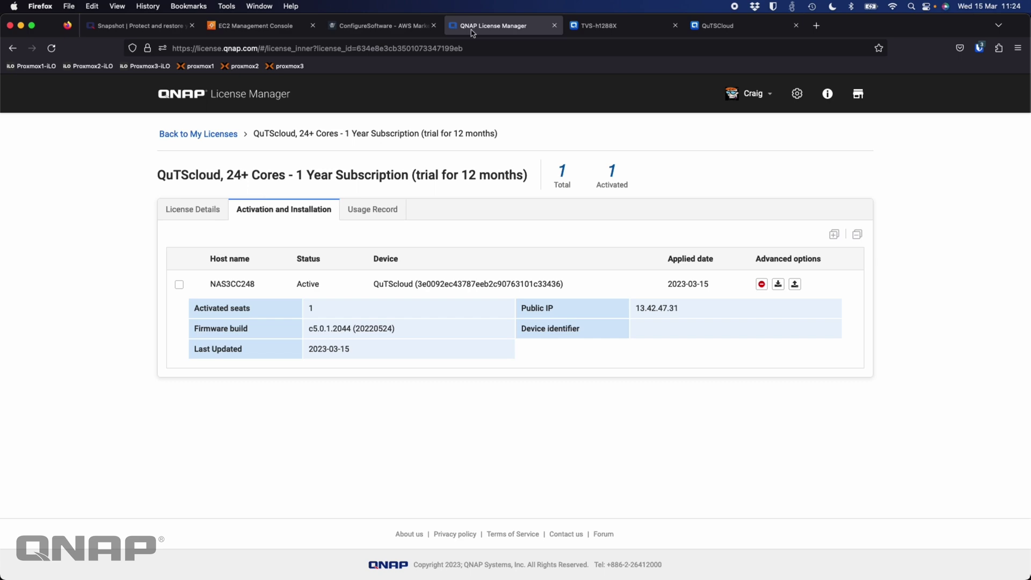
Go back to QuTScloud and open its Control Panel to view firmware c5.0.1.2148.
click(709, 27)
click(215, 140)
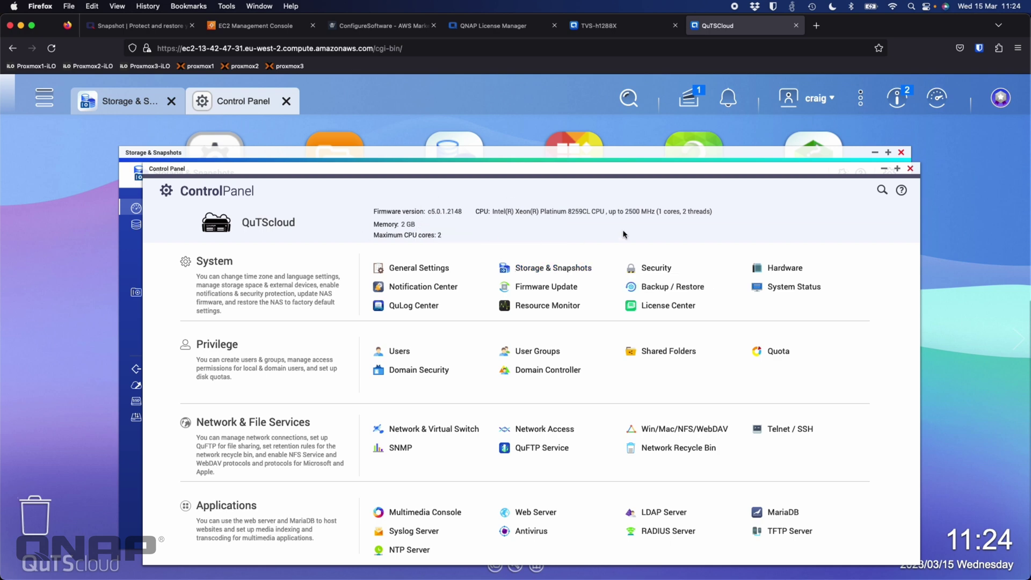
Briefly show the system health dashboard, then close QuTScloud's Control Panel.
click(935, 96)
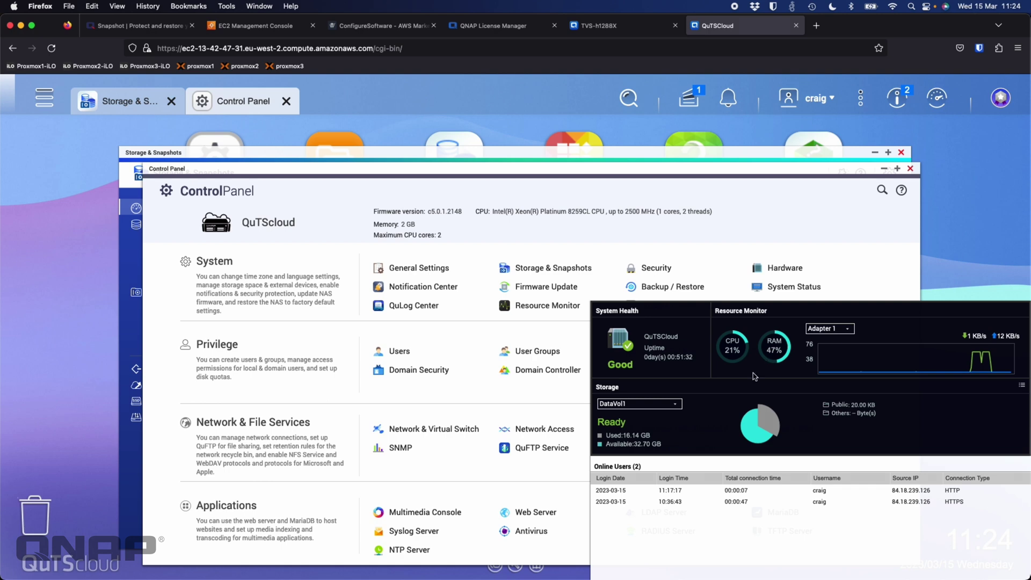
click(935, 97)
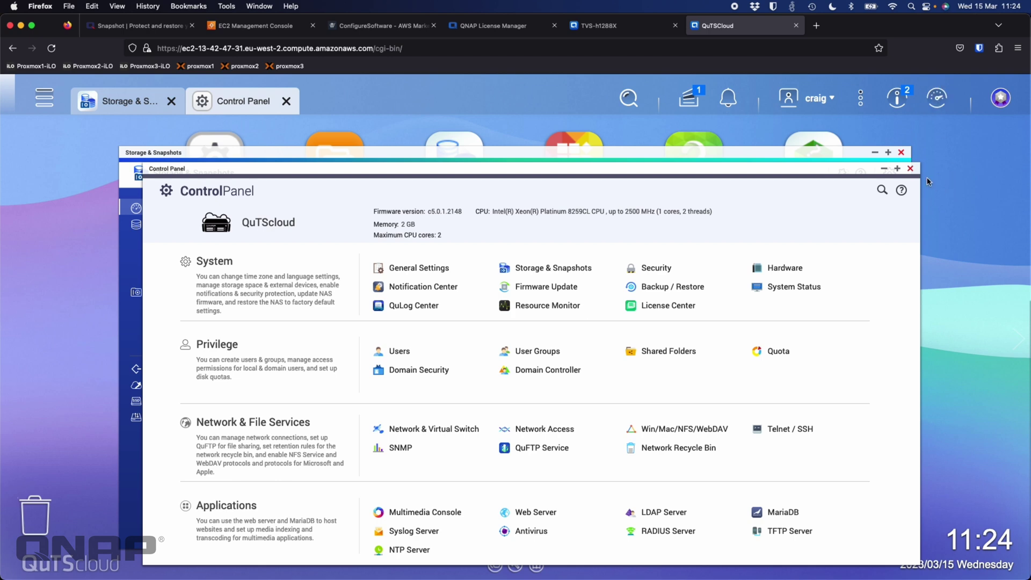
click(911, 169)
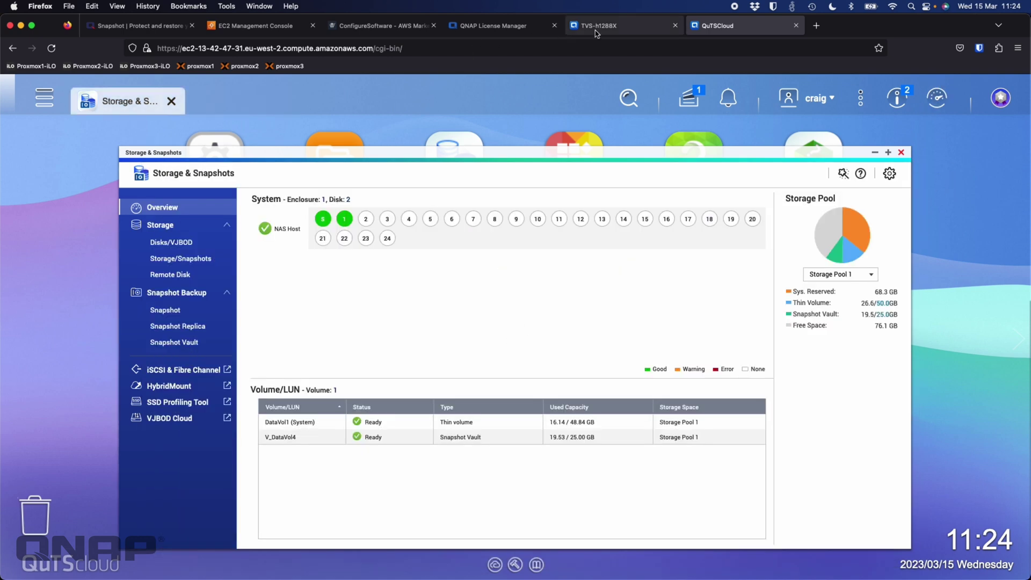
click(620, 31)
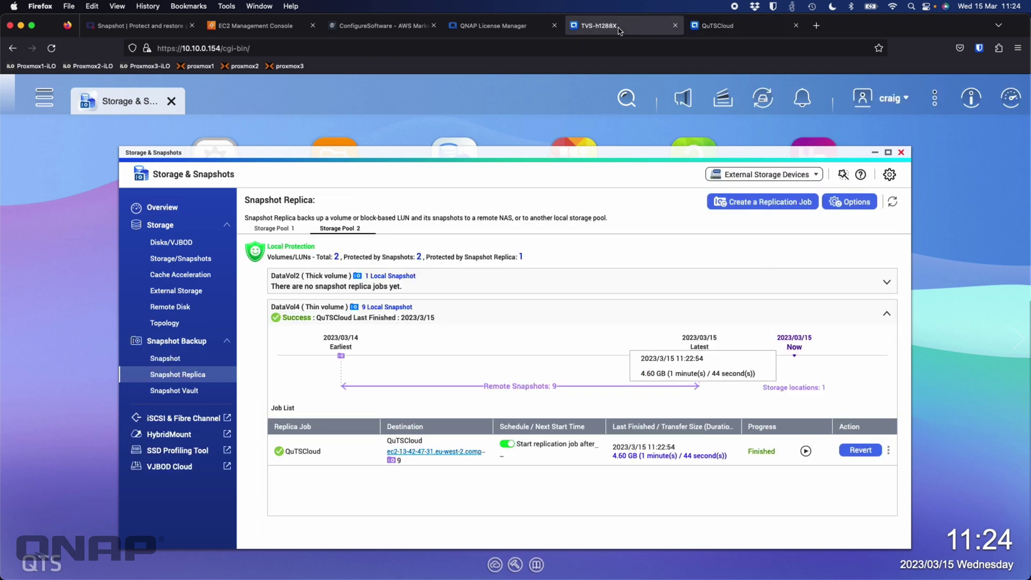